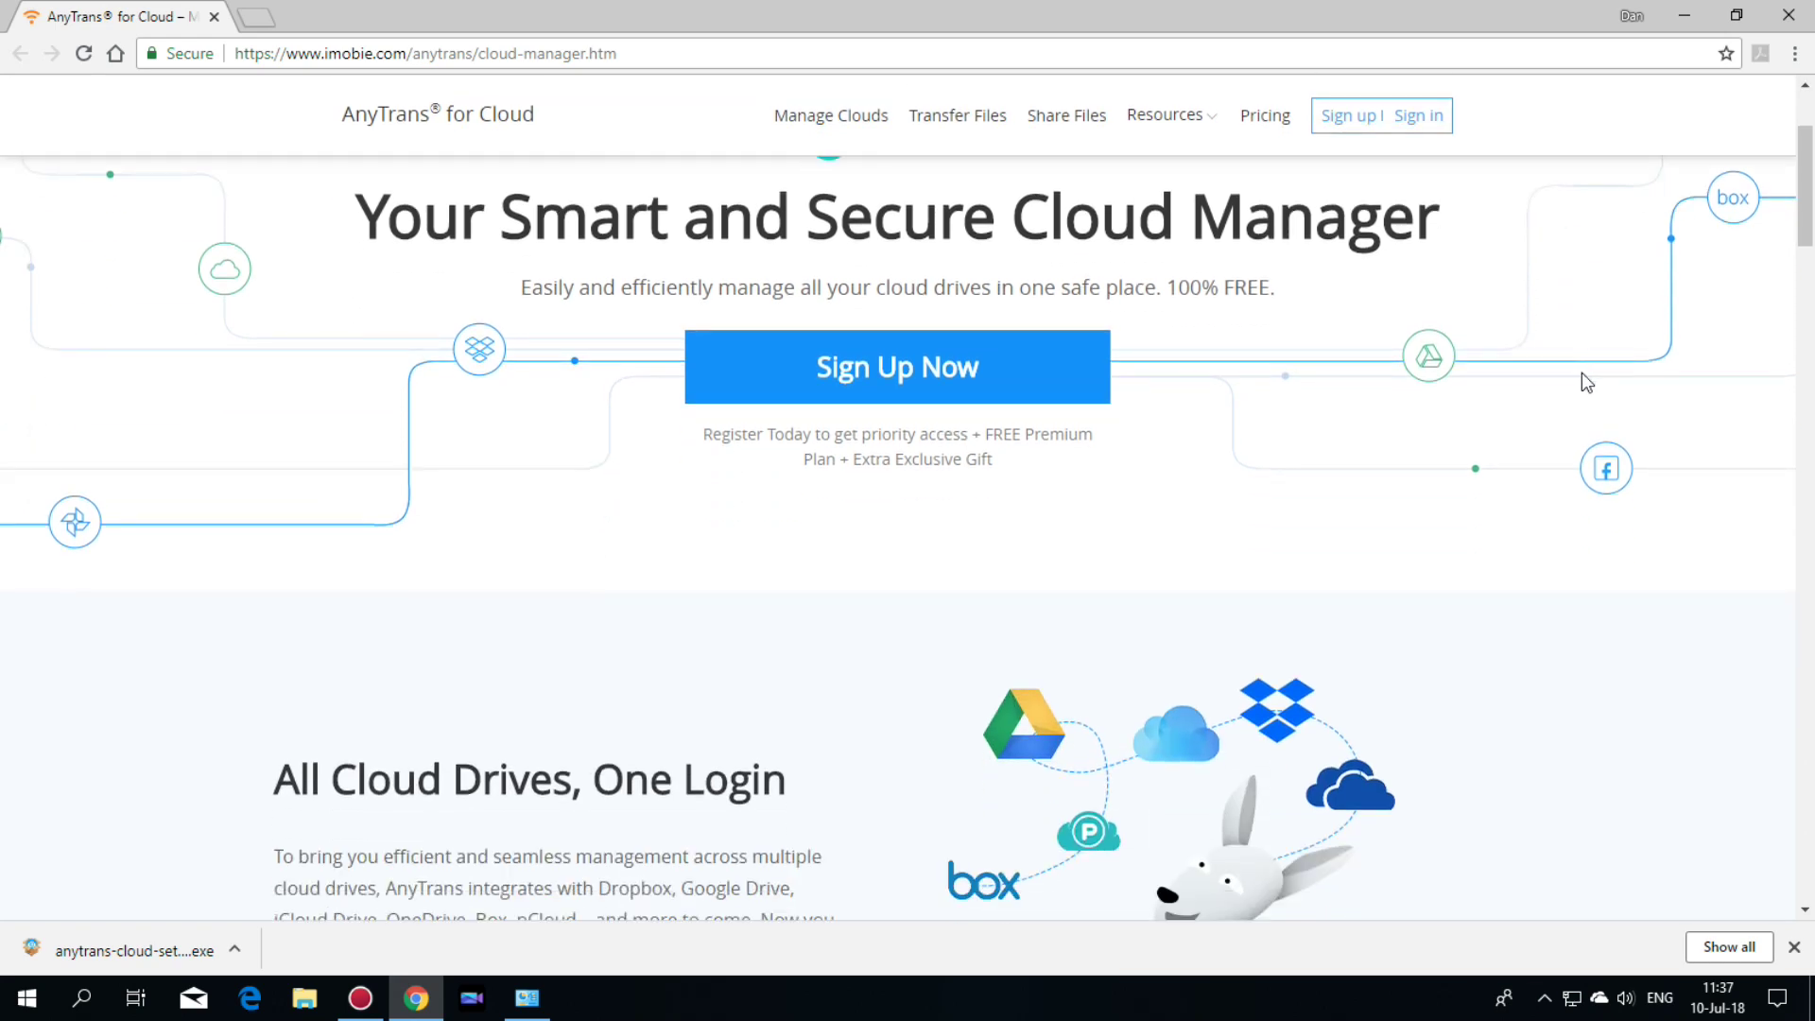
pyautogui.scroll(-2, 1585, 378)
pyautogui.scroll(-2, 1582, 383)
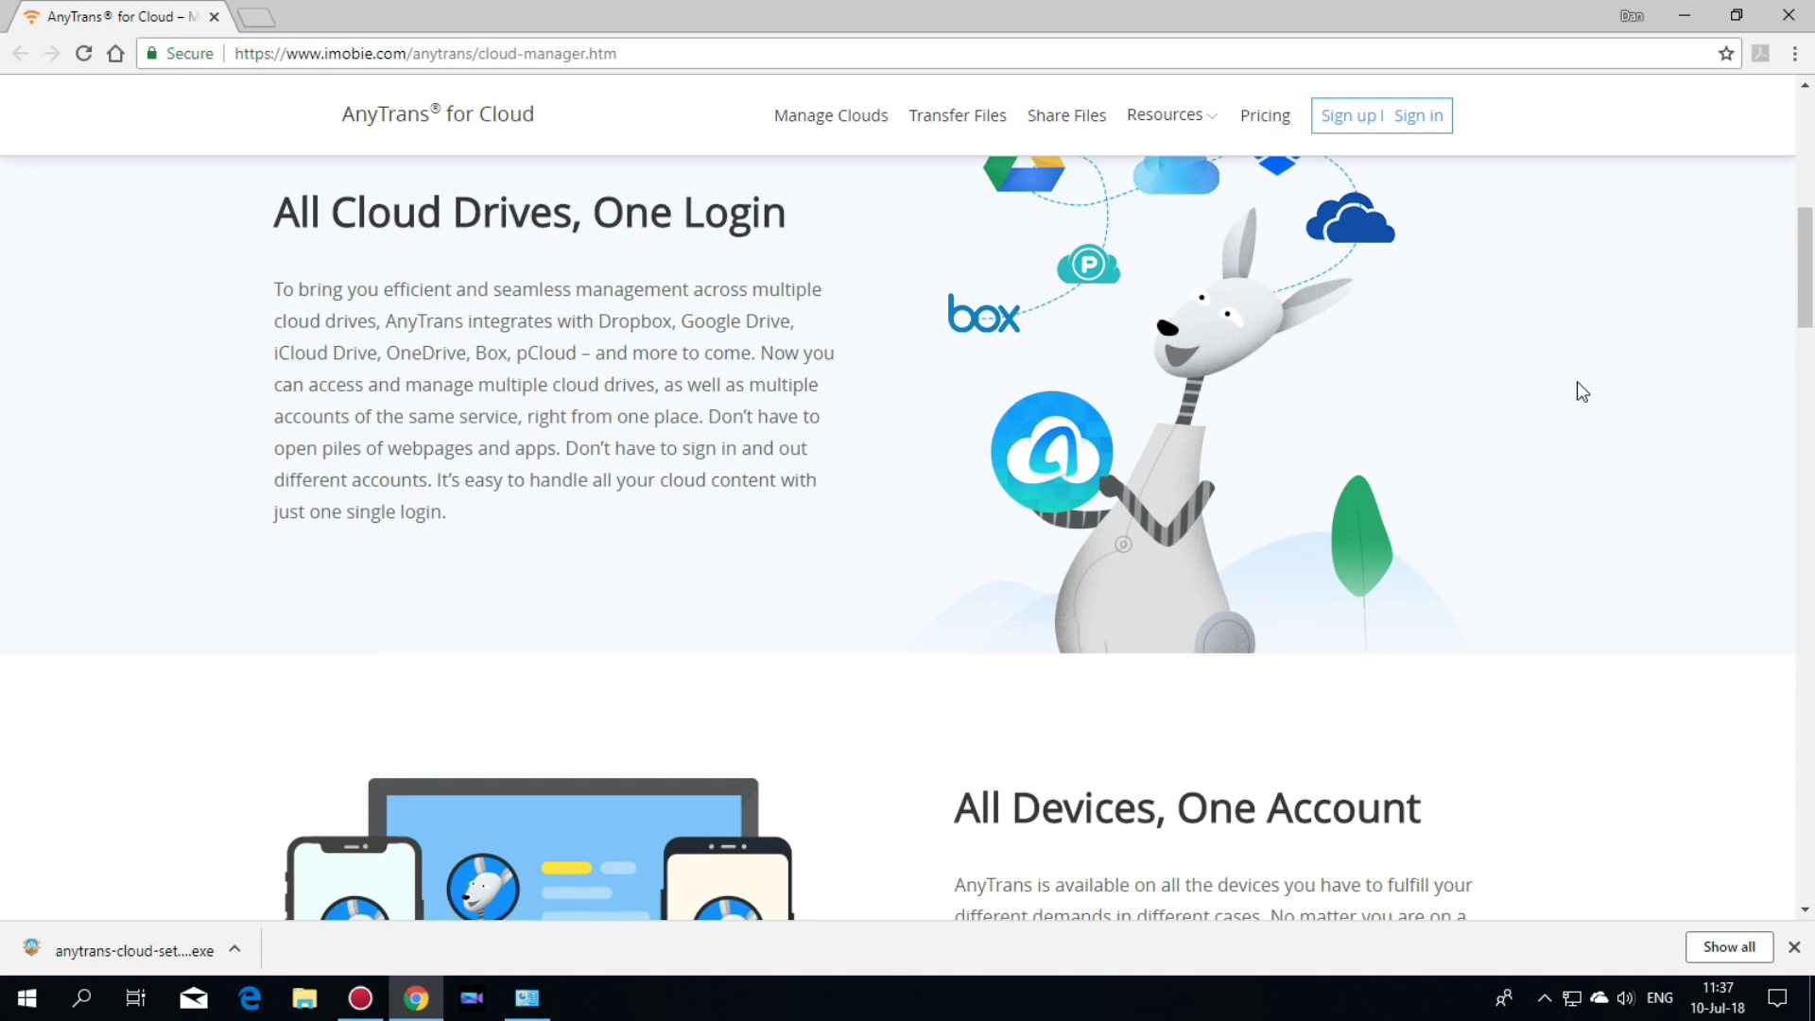
pyautogui.scroll(-2, 1580, 391)
pyautogui.scroll(-1, 1579, 396)
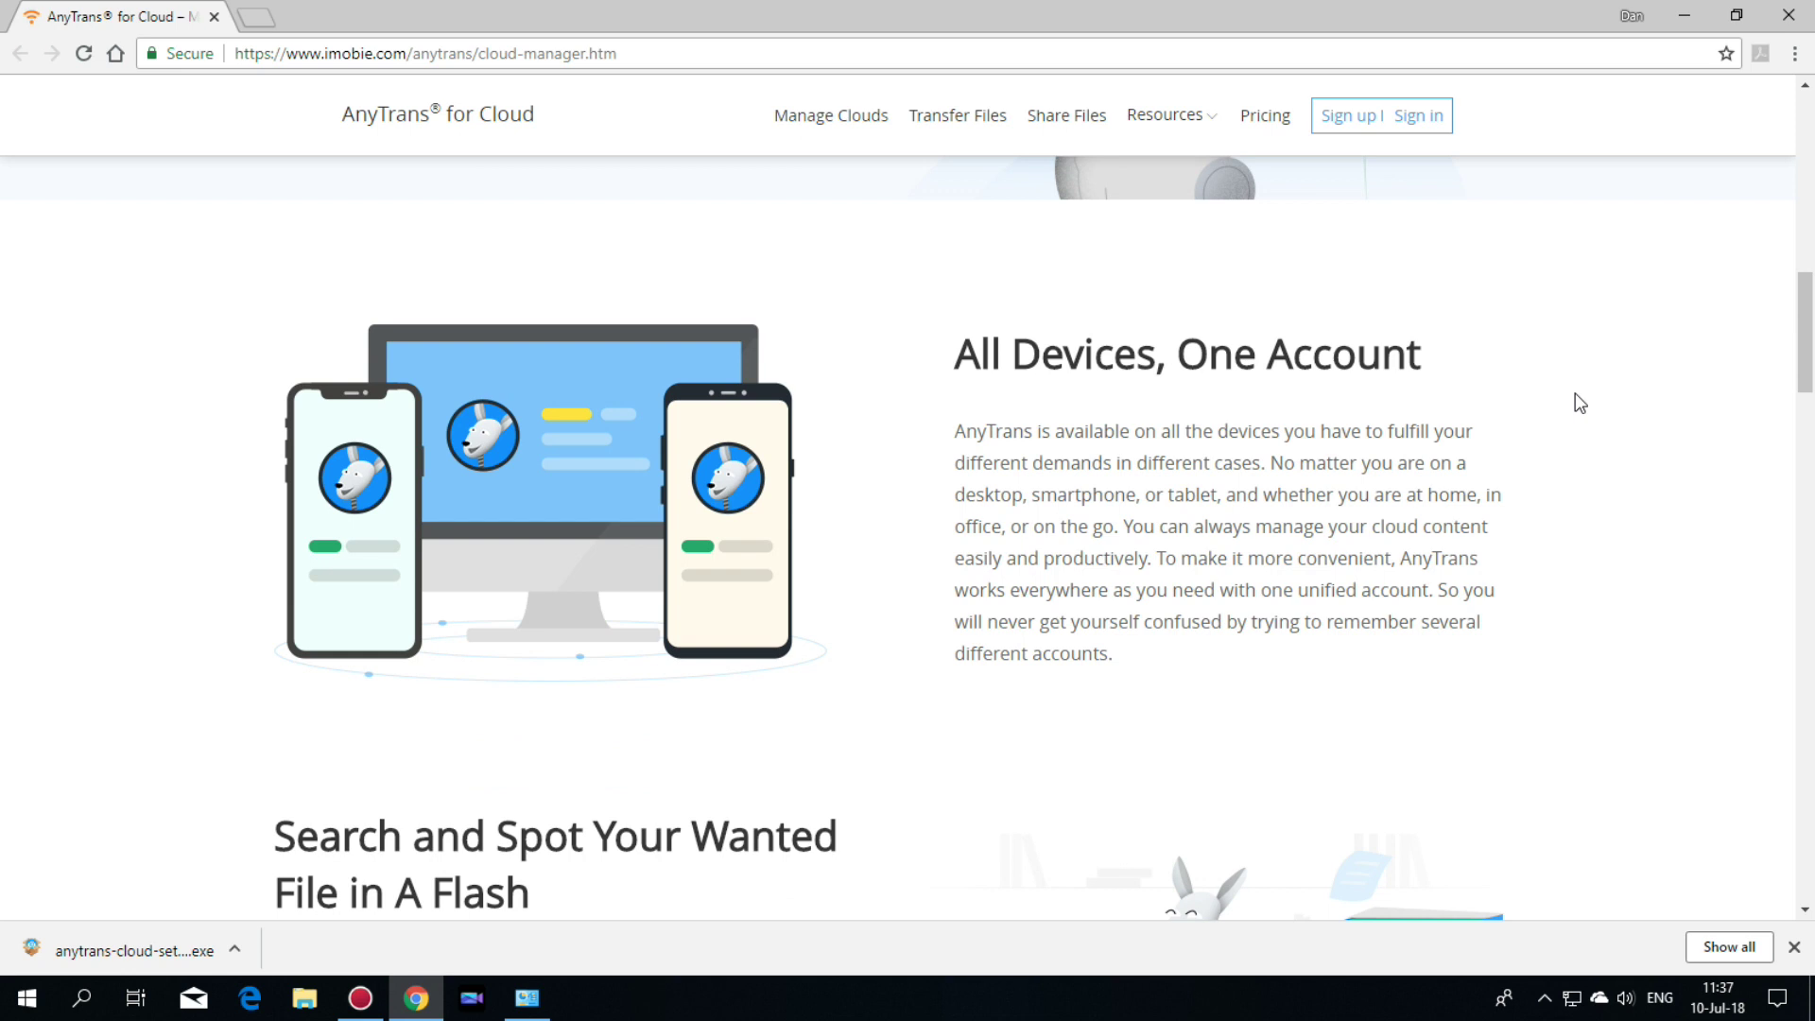
pyautogui.scroll(-1, 1580, 404)
pyautogui.scroll(-3, 1575, 404)
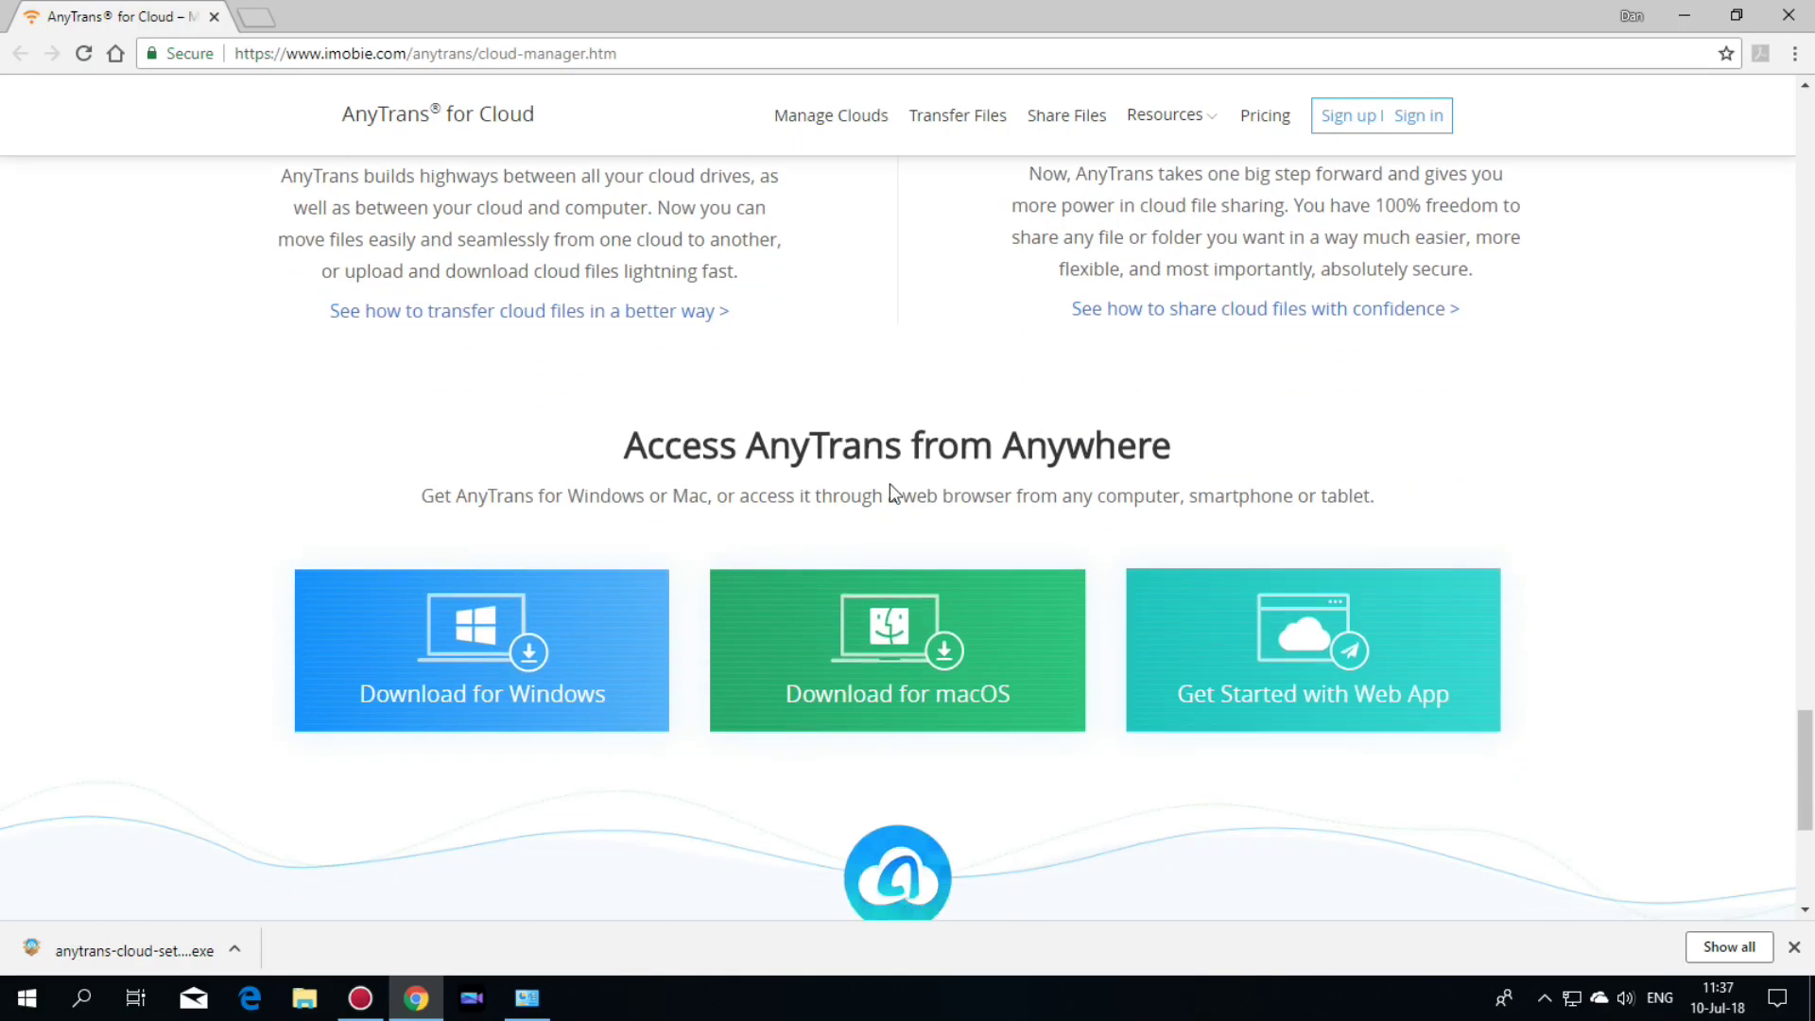
# Download the AnyTrans Windows installer to the Desktop and minimize Chrome
pyautogui.click(493, 649)
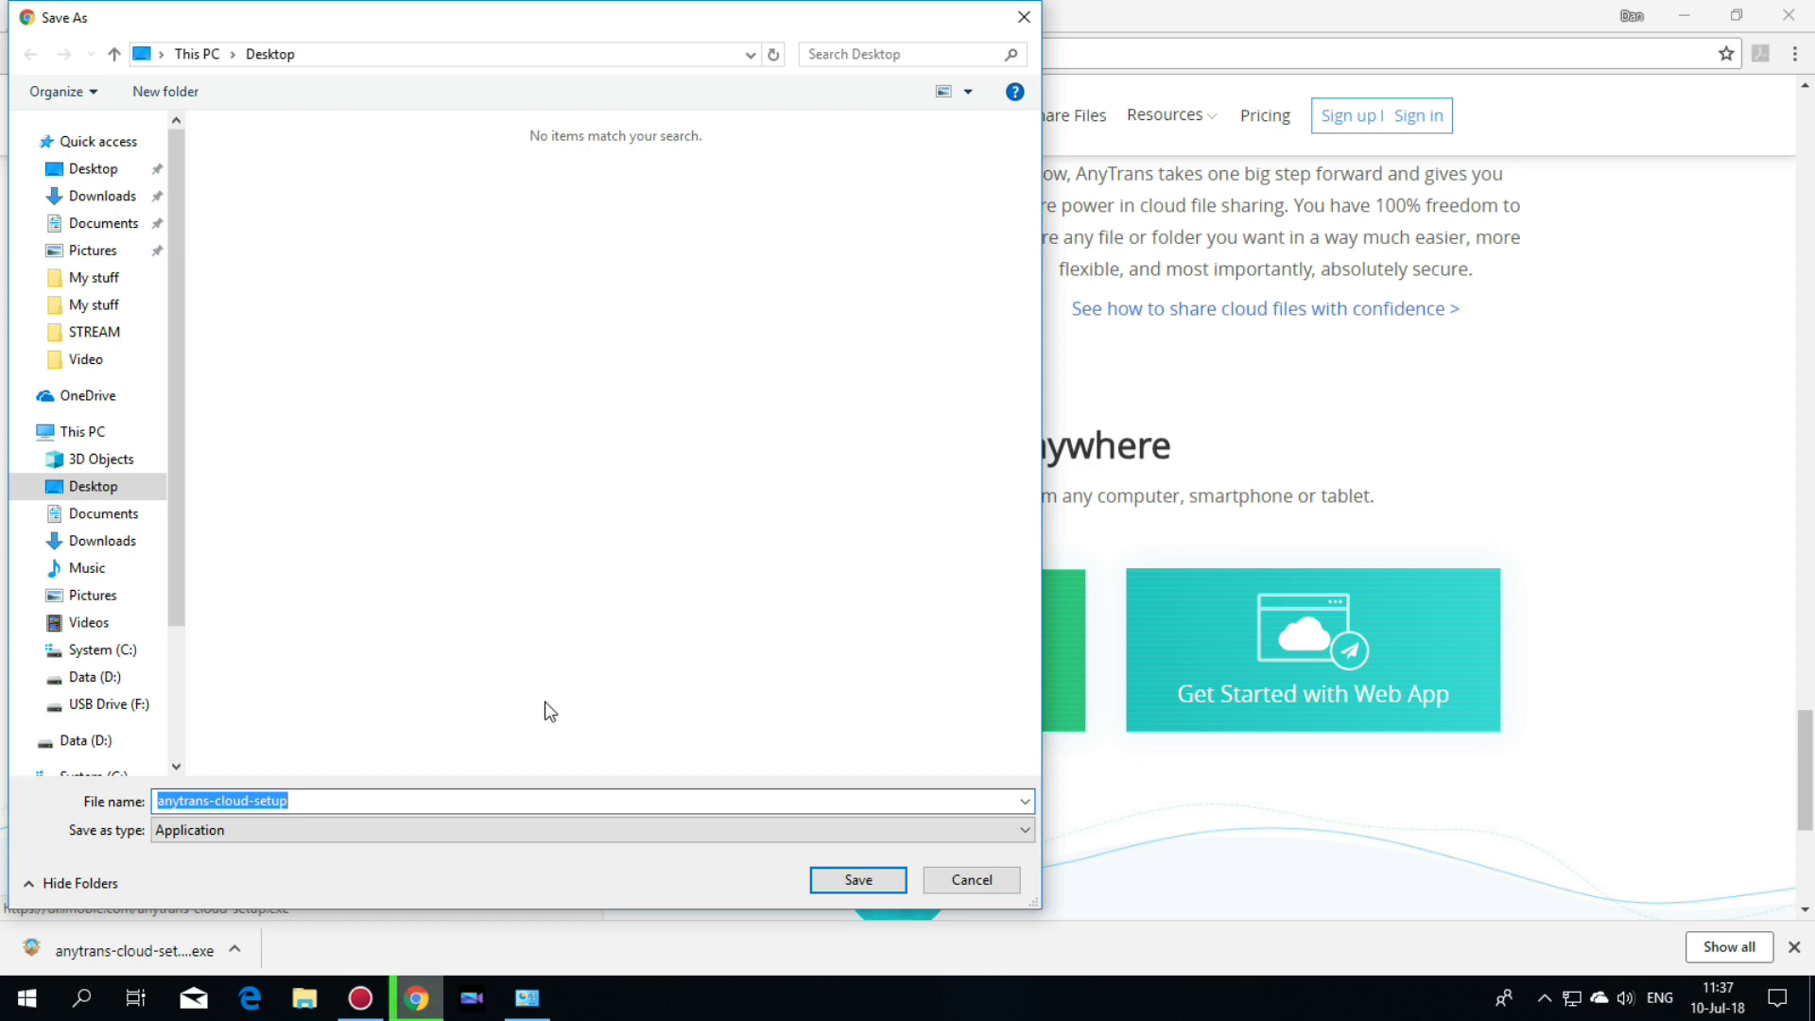
pyautogui.click(861, 877)
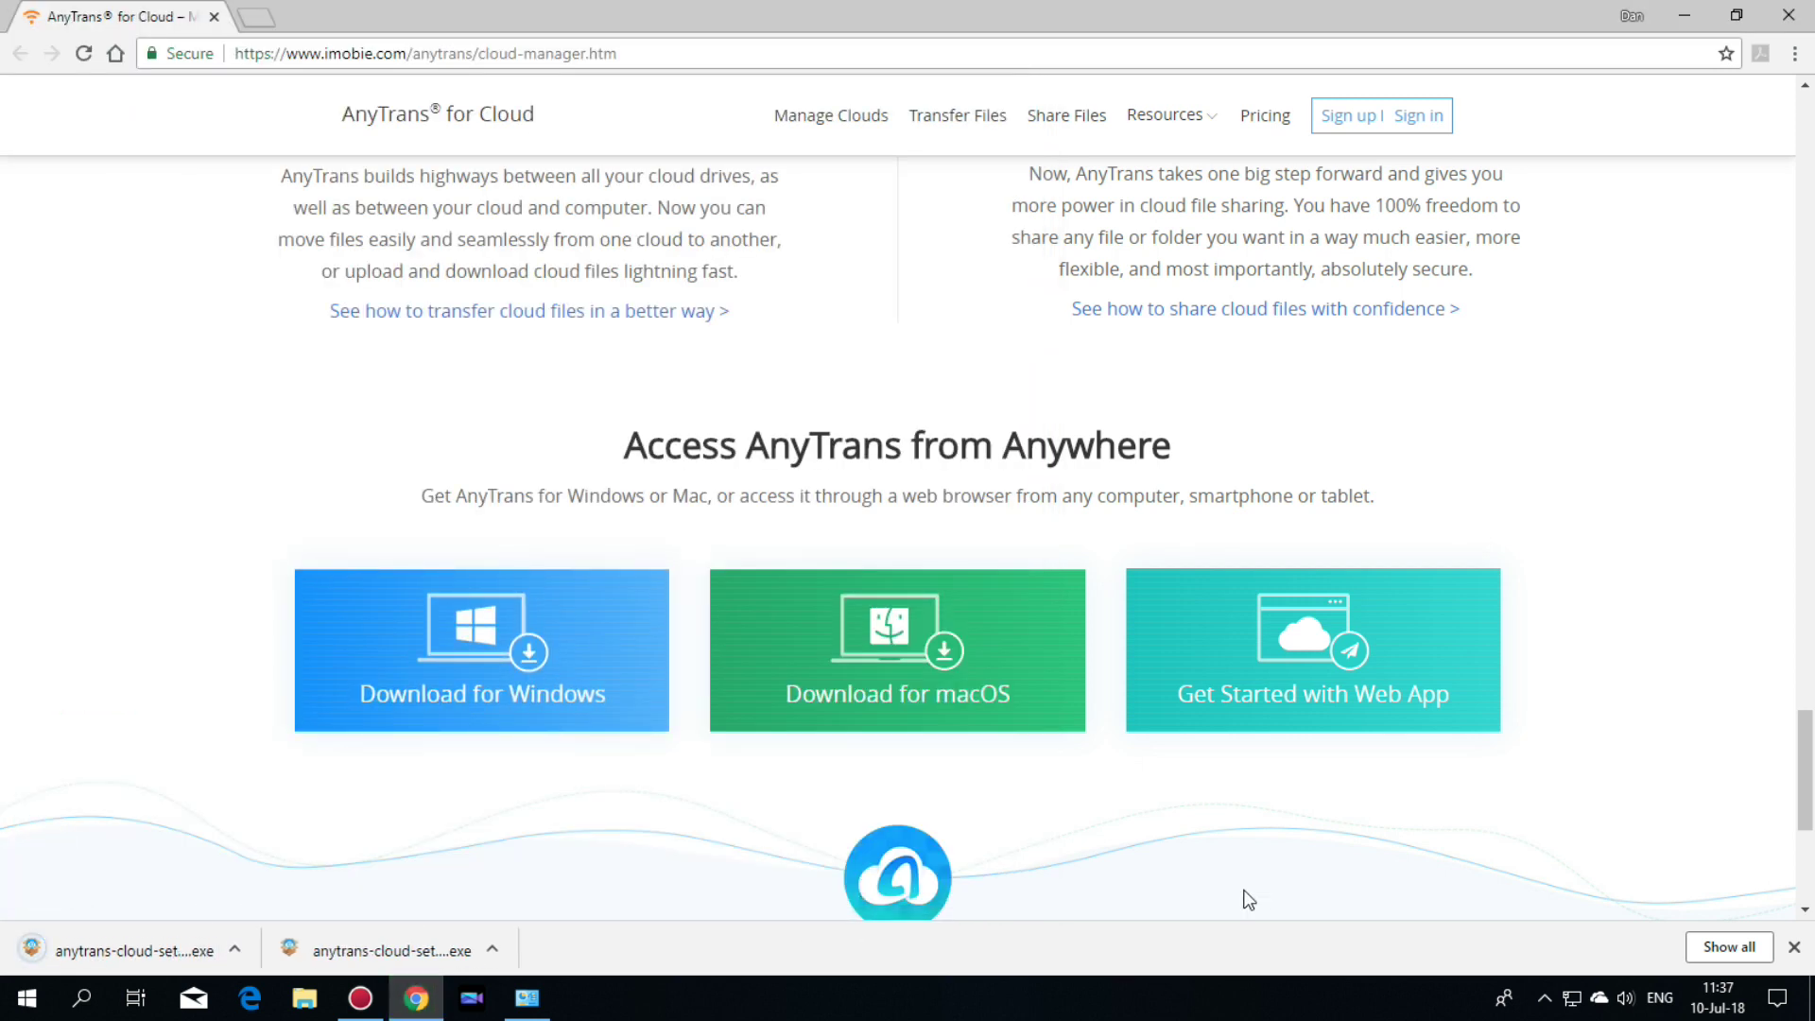
pyautogui.click(1679, 19)
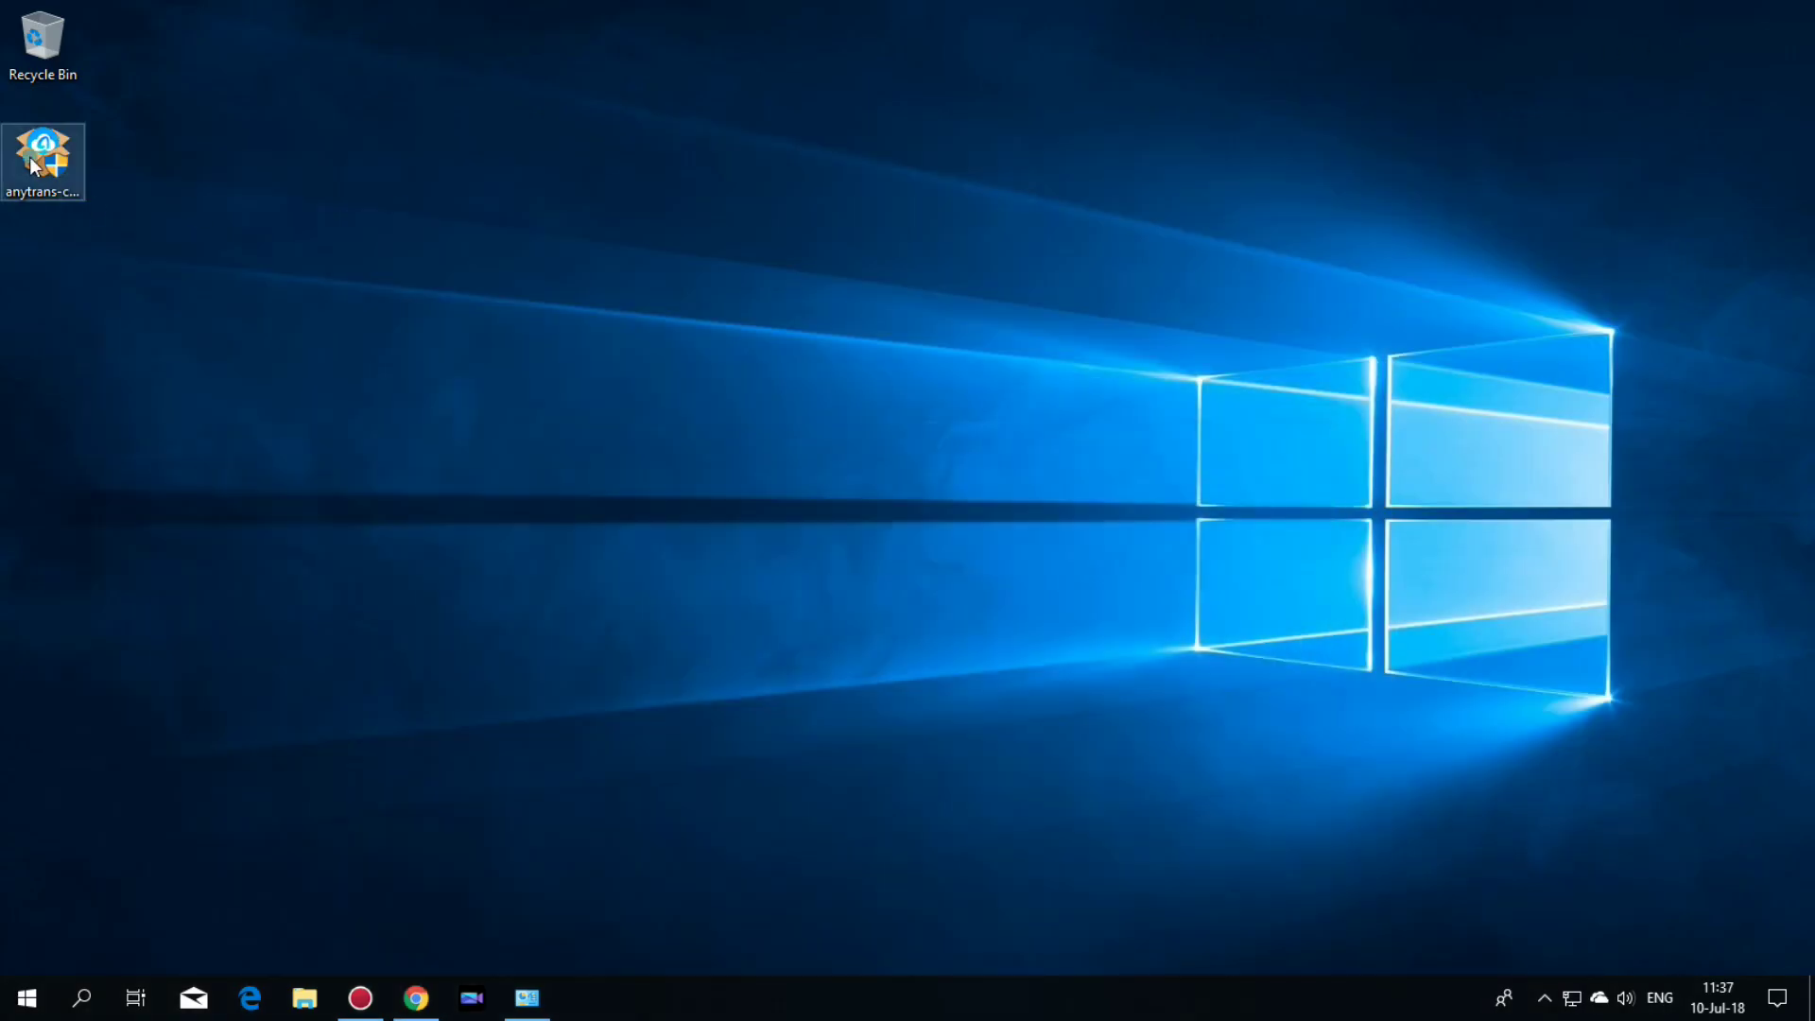
# Run the downloaded anytrans setup file, approve UAC, and install AnyTrans for Cloud
pyautogui.doubleClick(34, 161)
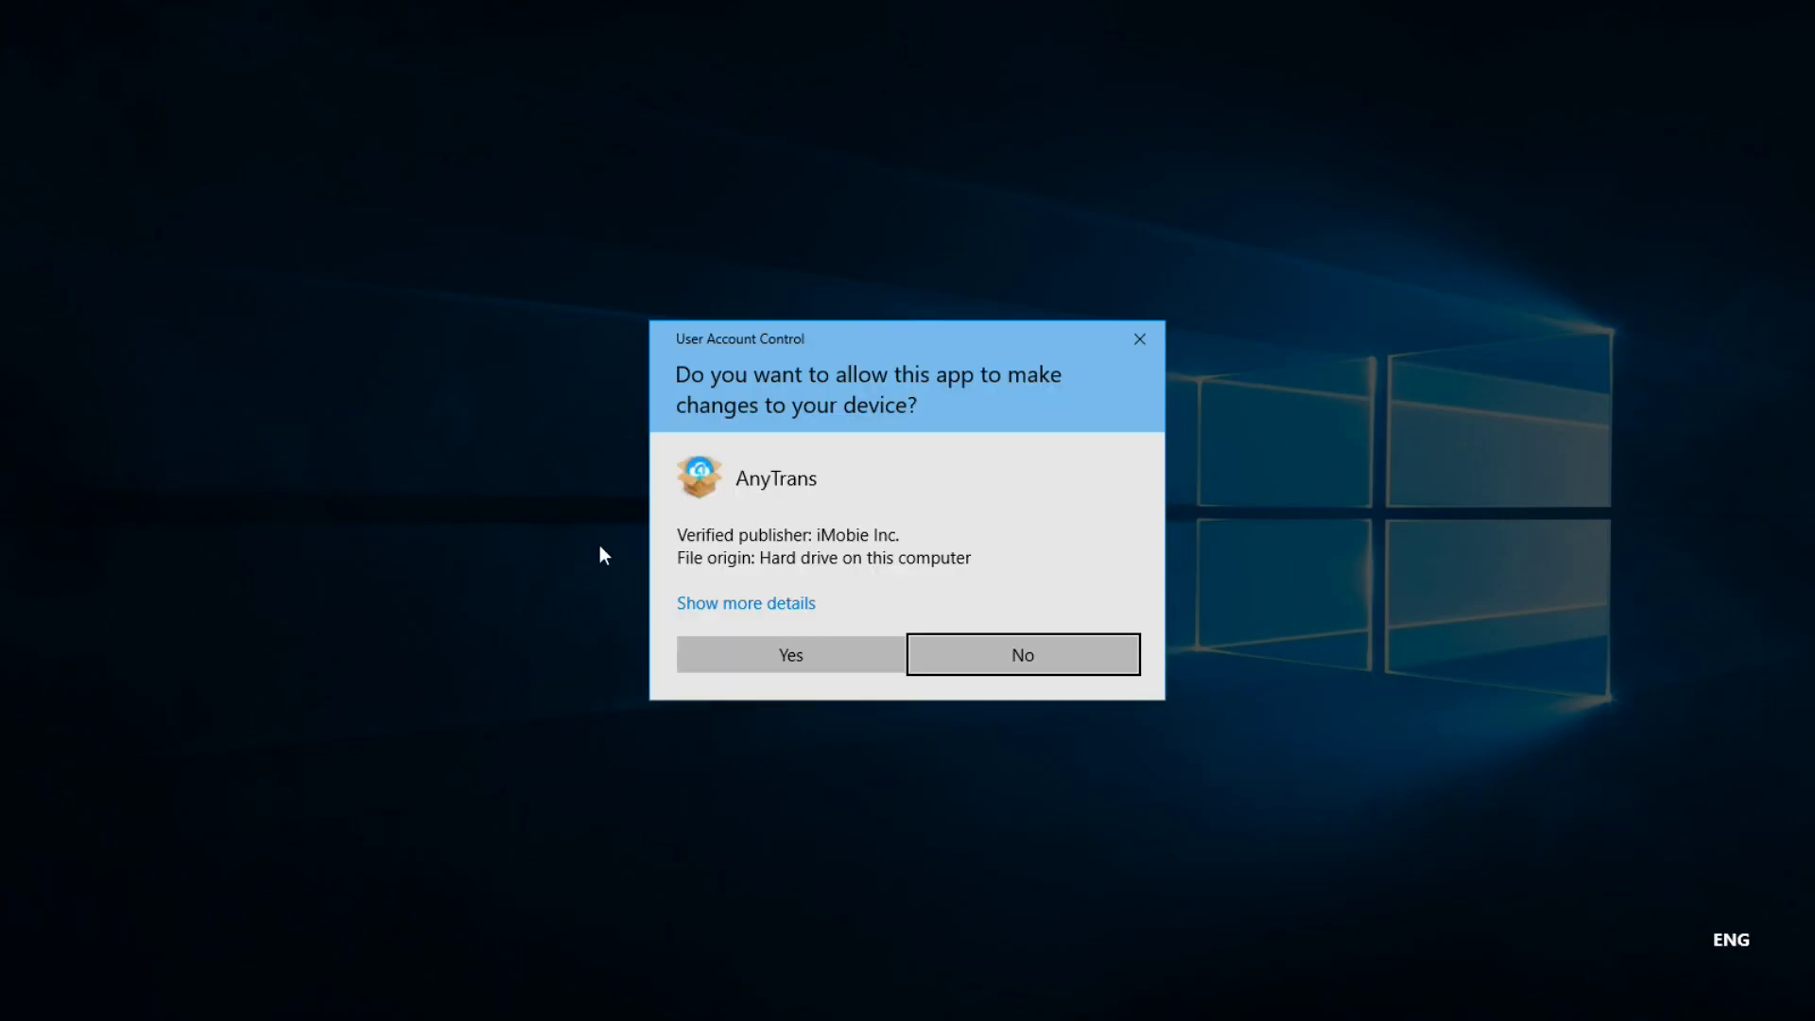
pyautogui.click(793, 657)
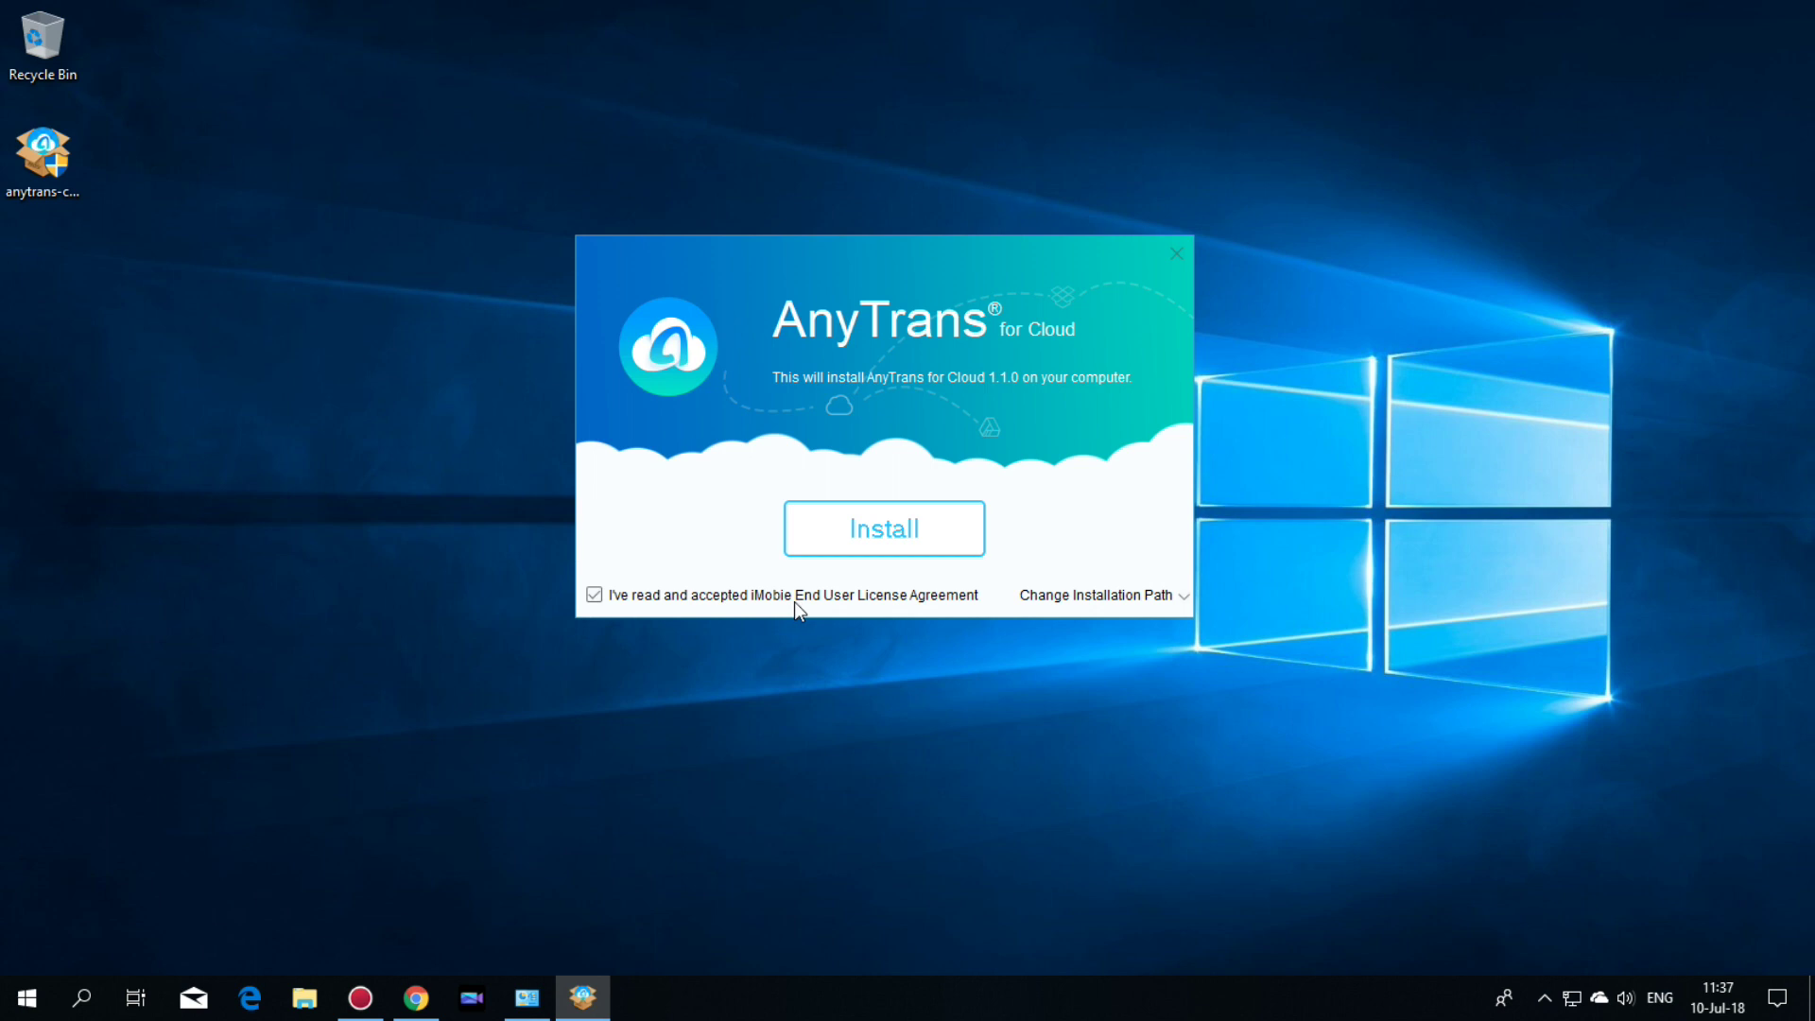
pyautogui.click(915, 534)
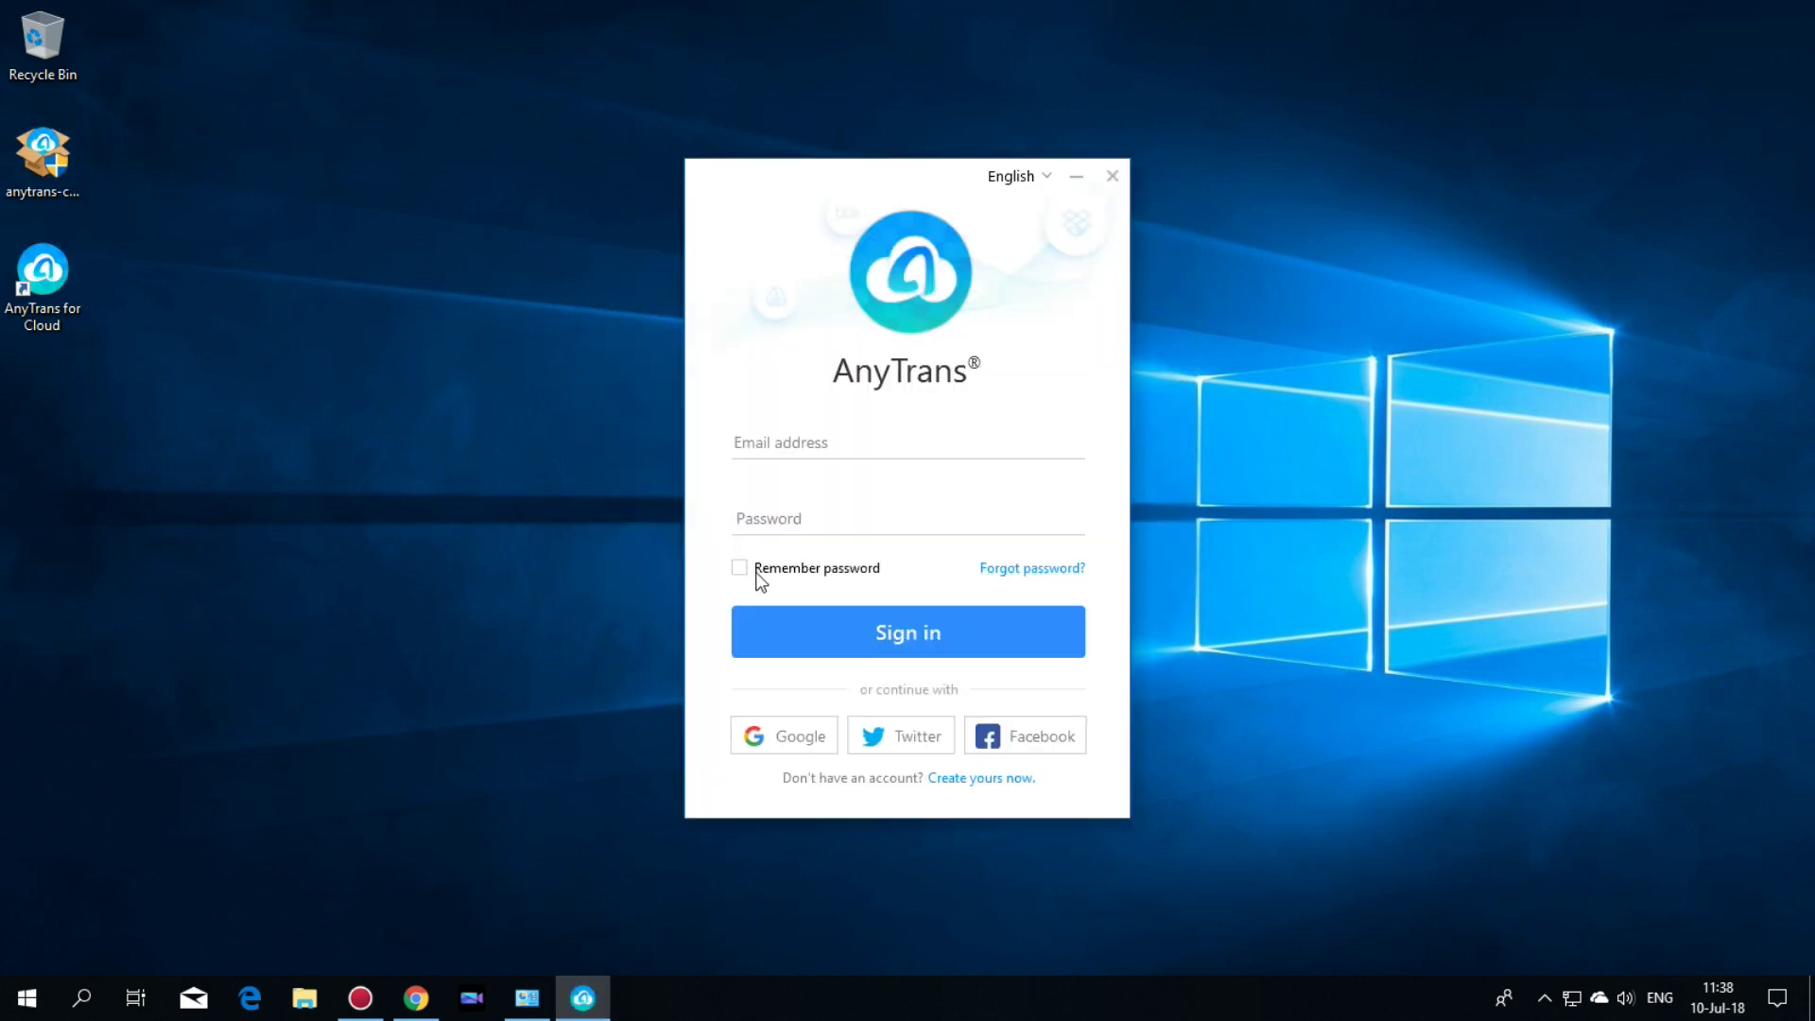
# Sign up for a new AnyTrans account with email, password and confirmation
pyautogui.click(976, 776)
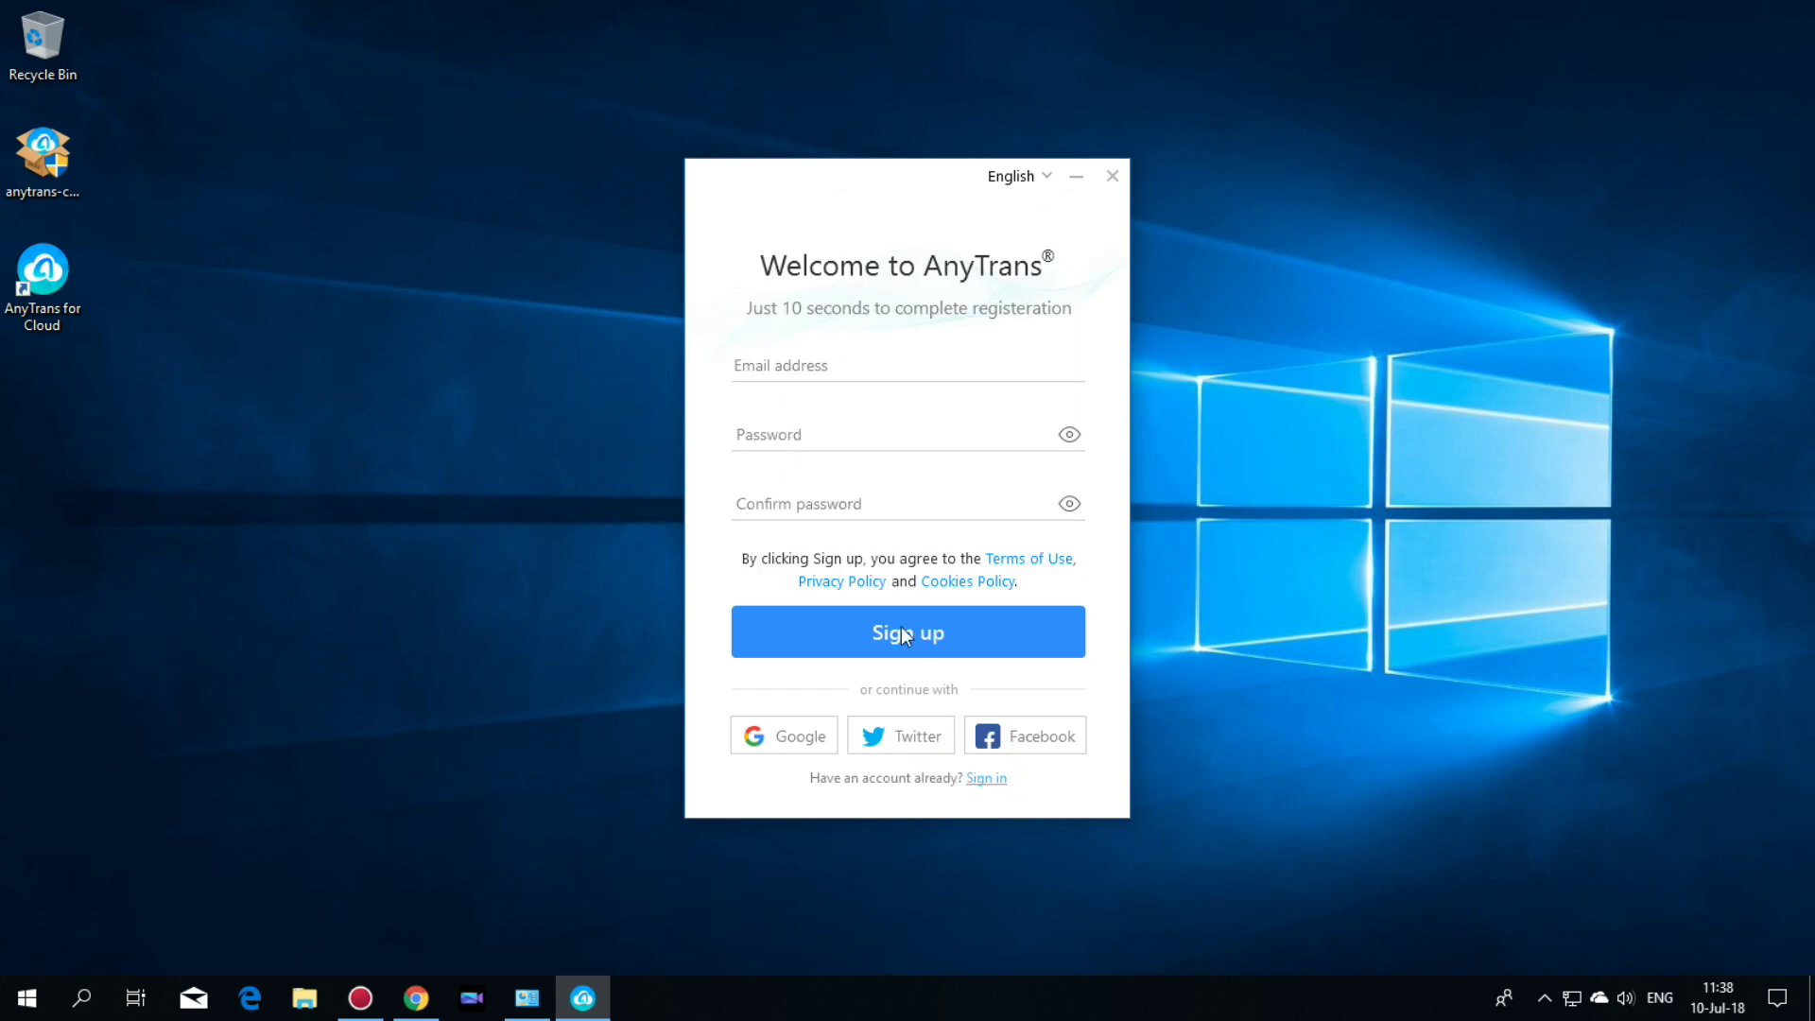
pyautogui.click(795, 362)
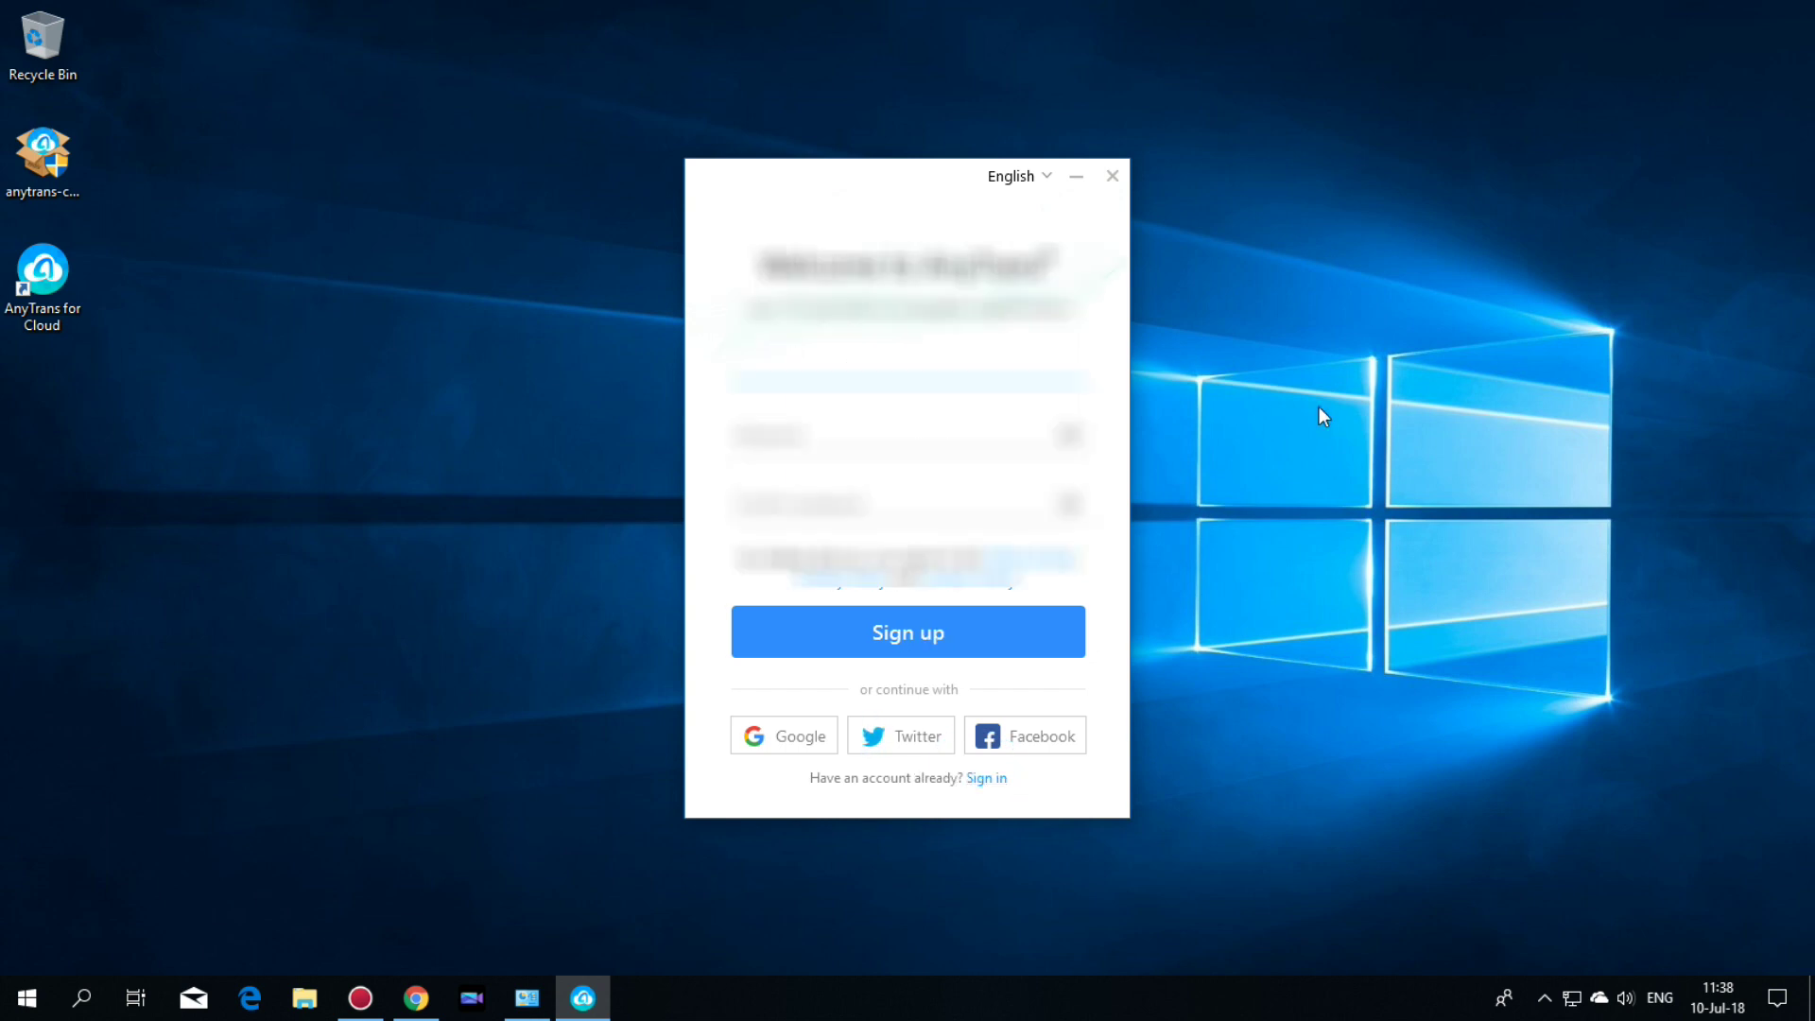
pyautogui.write('imo')
pyautogui.write('bie')
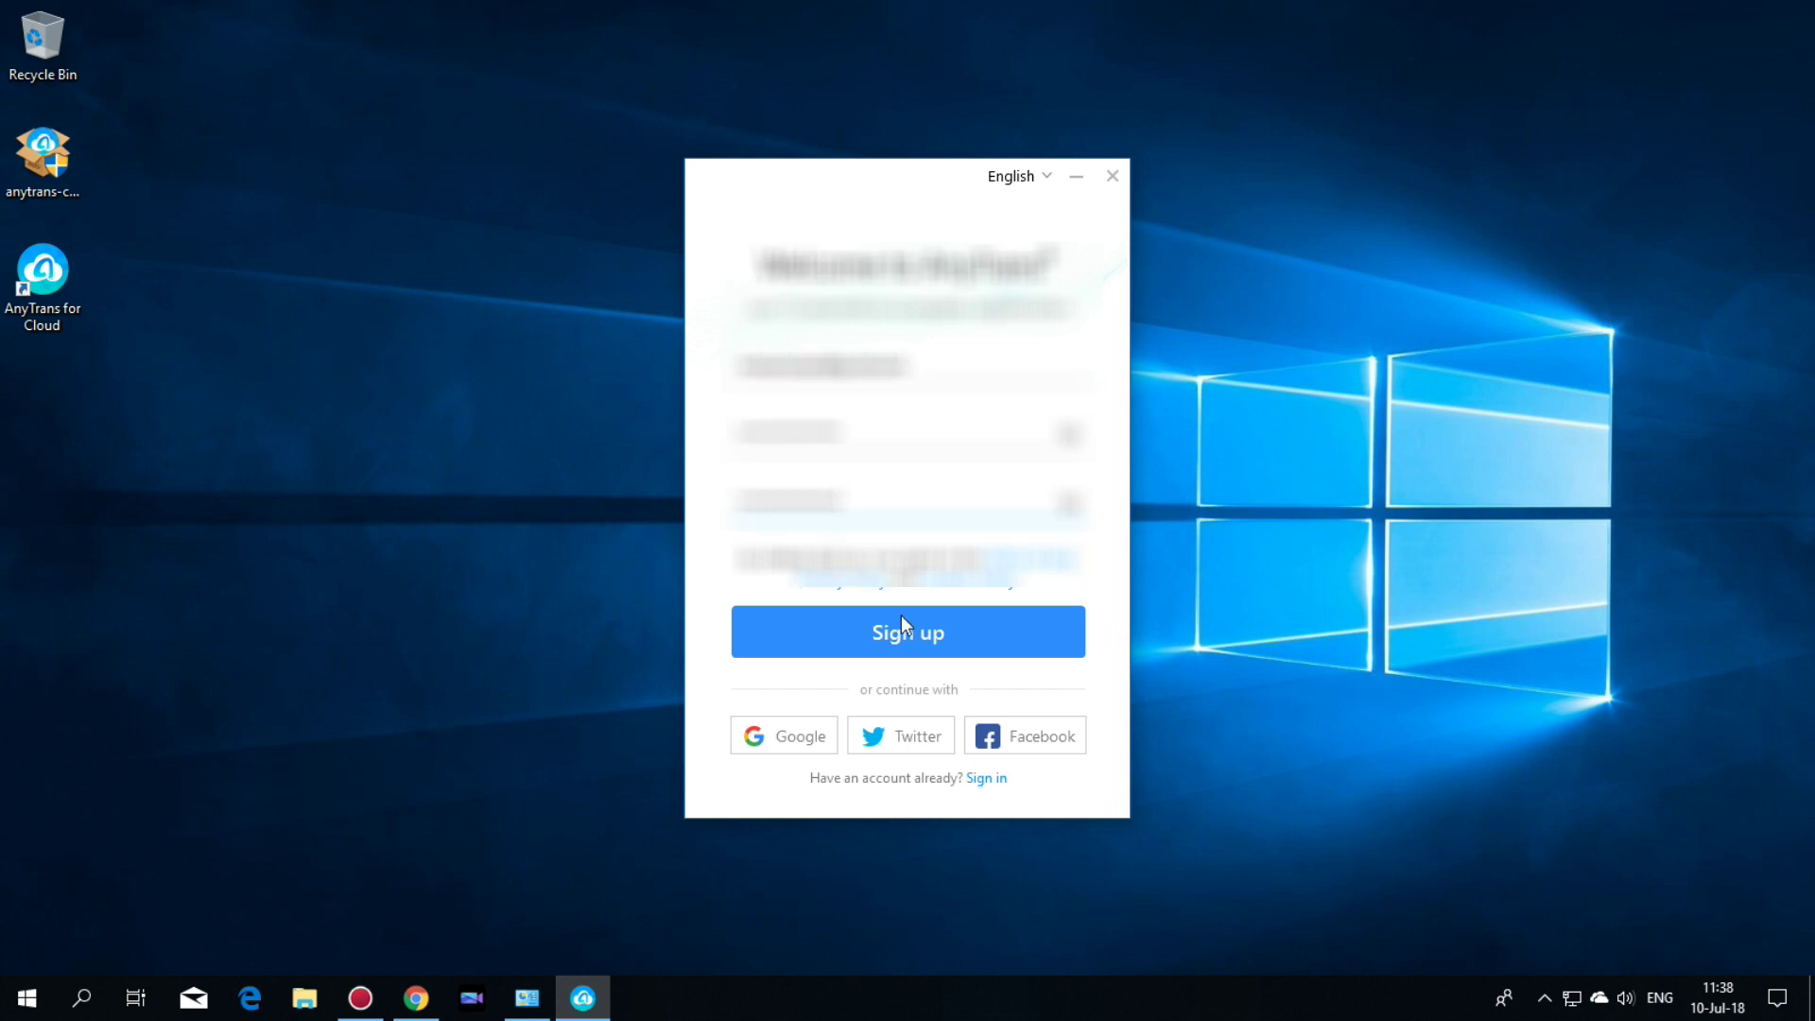
pyautogui.click(926, 633)
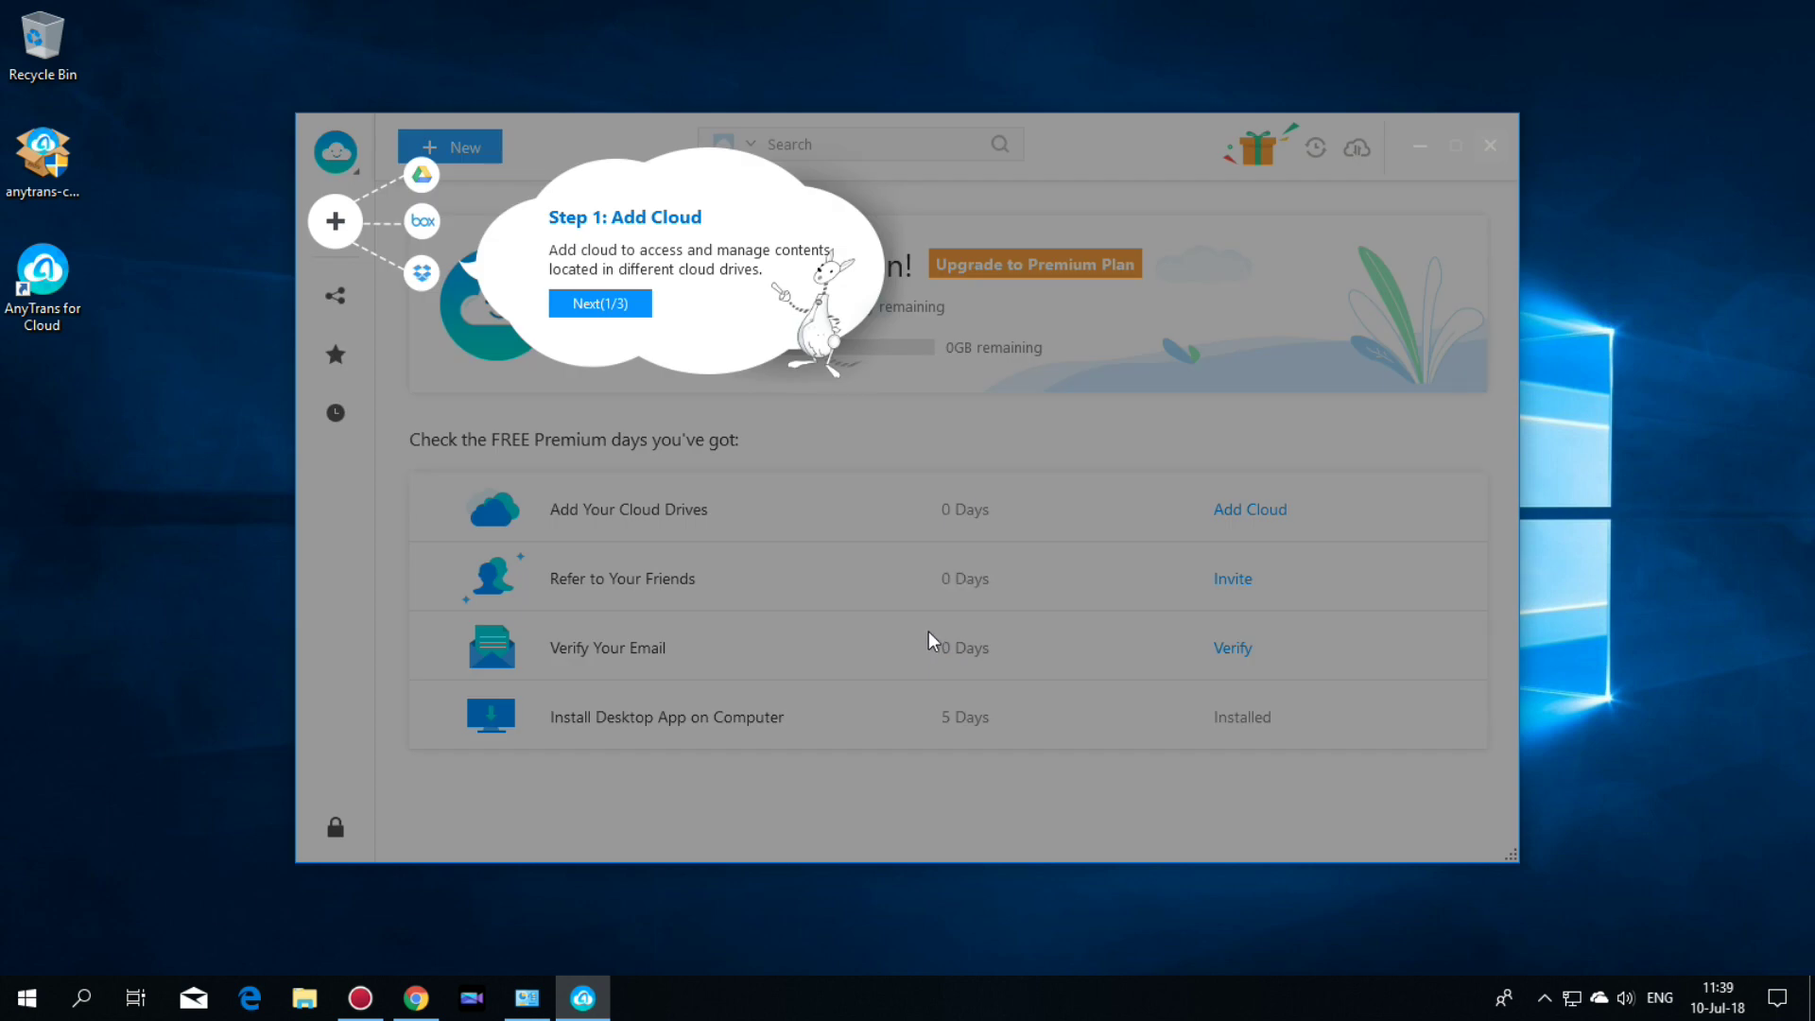
# Step through the Add Cloud, Share and Sync tour tips, then show the add-cloud page
pyautogui.click(612, 304)
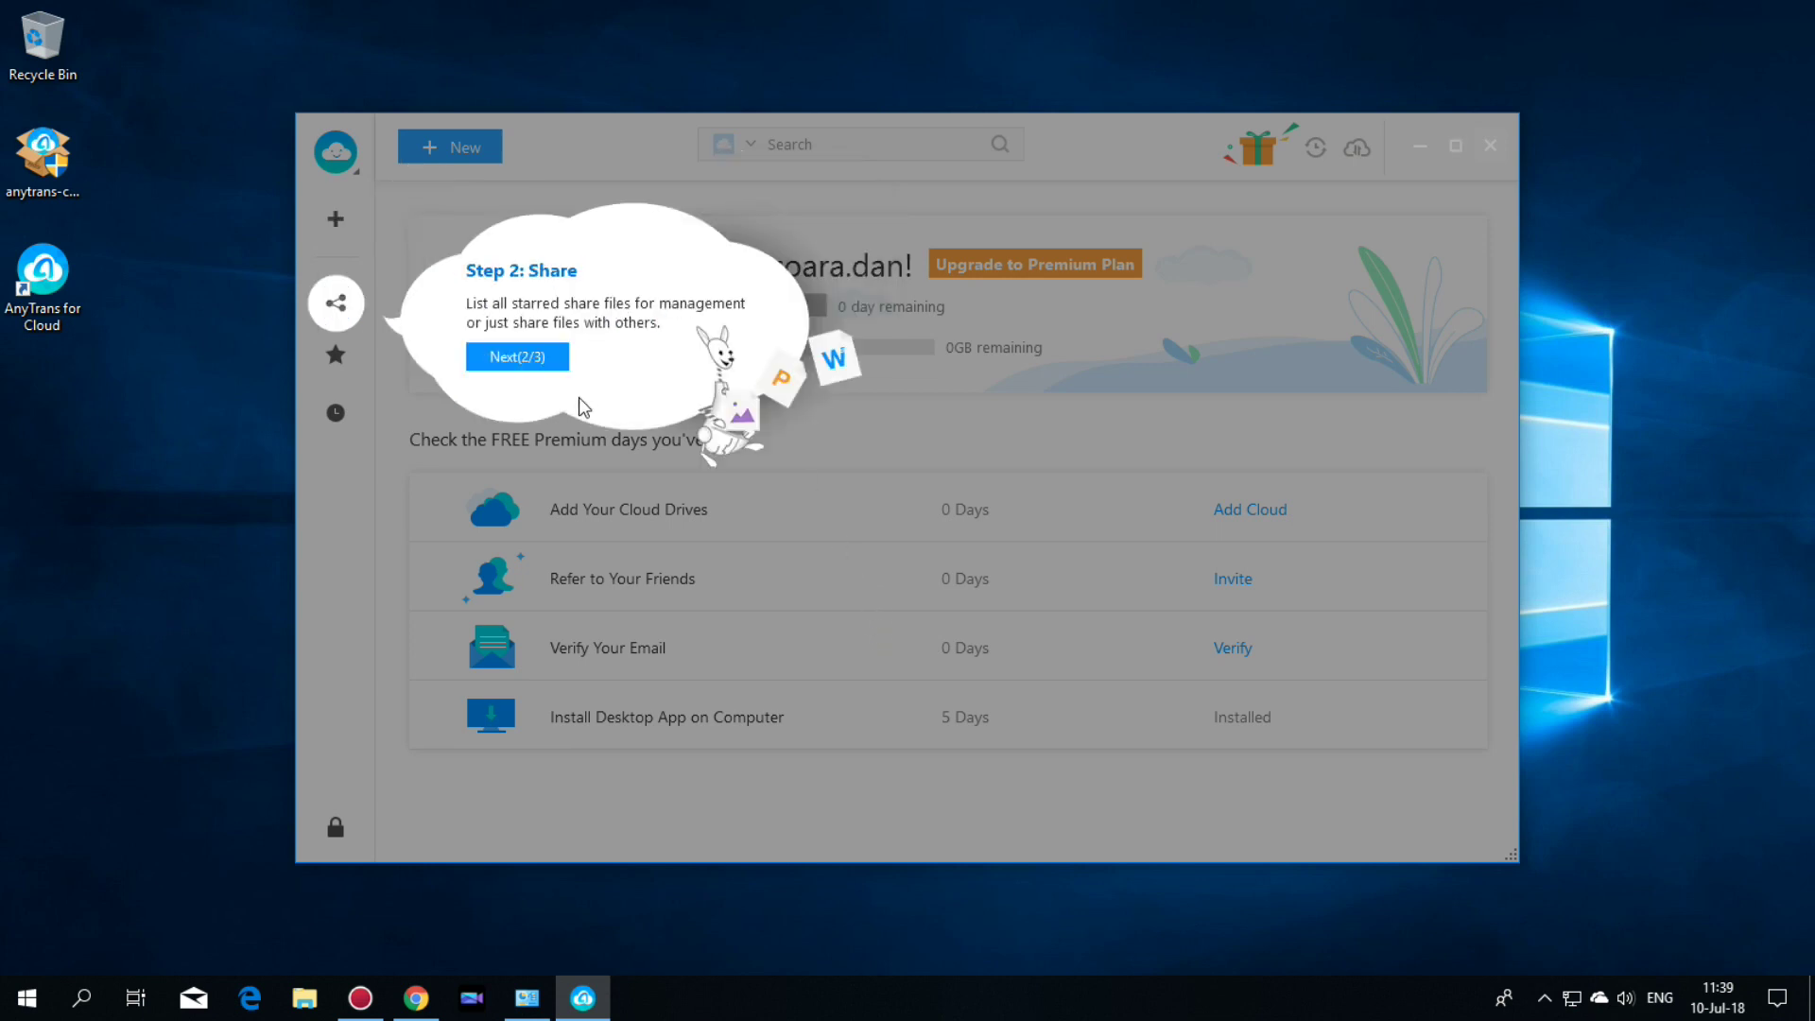
pyautogui.click(520, 356)
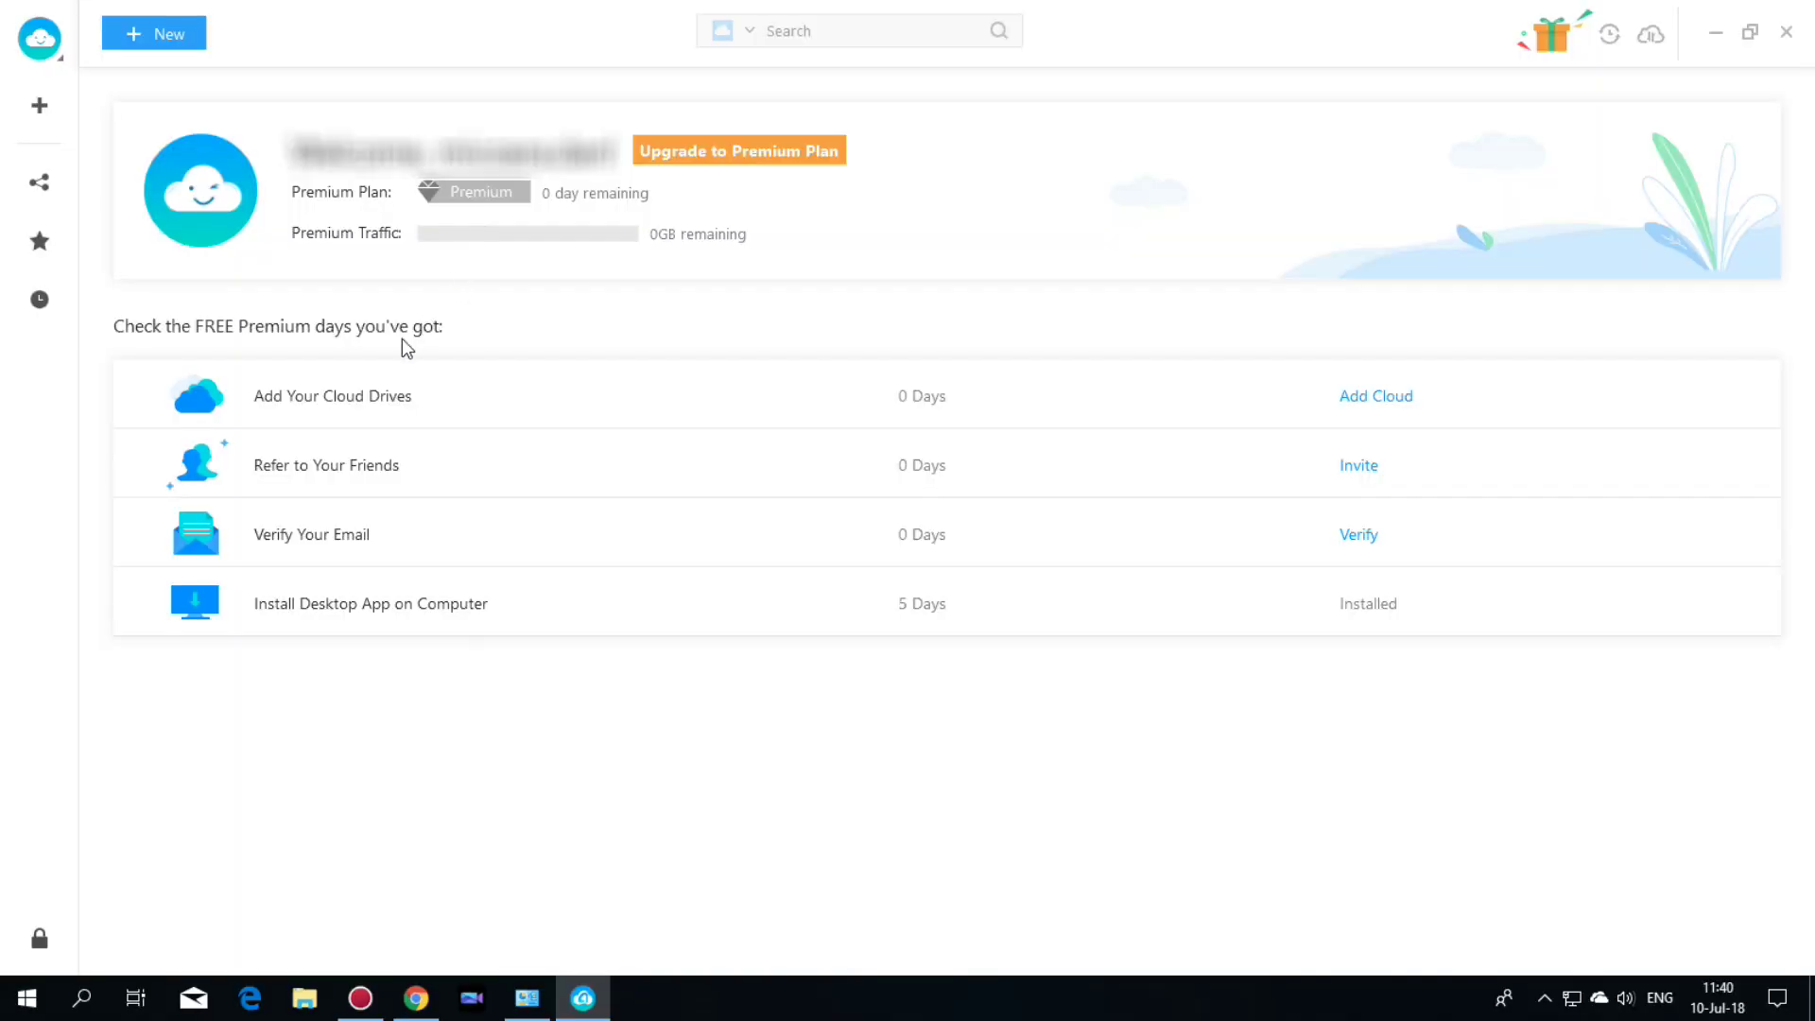
pyautogui.click(37, 108)
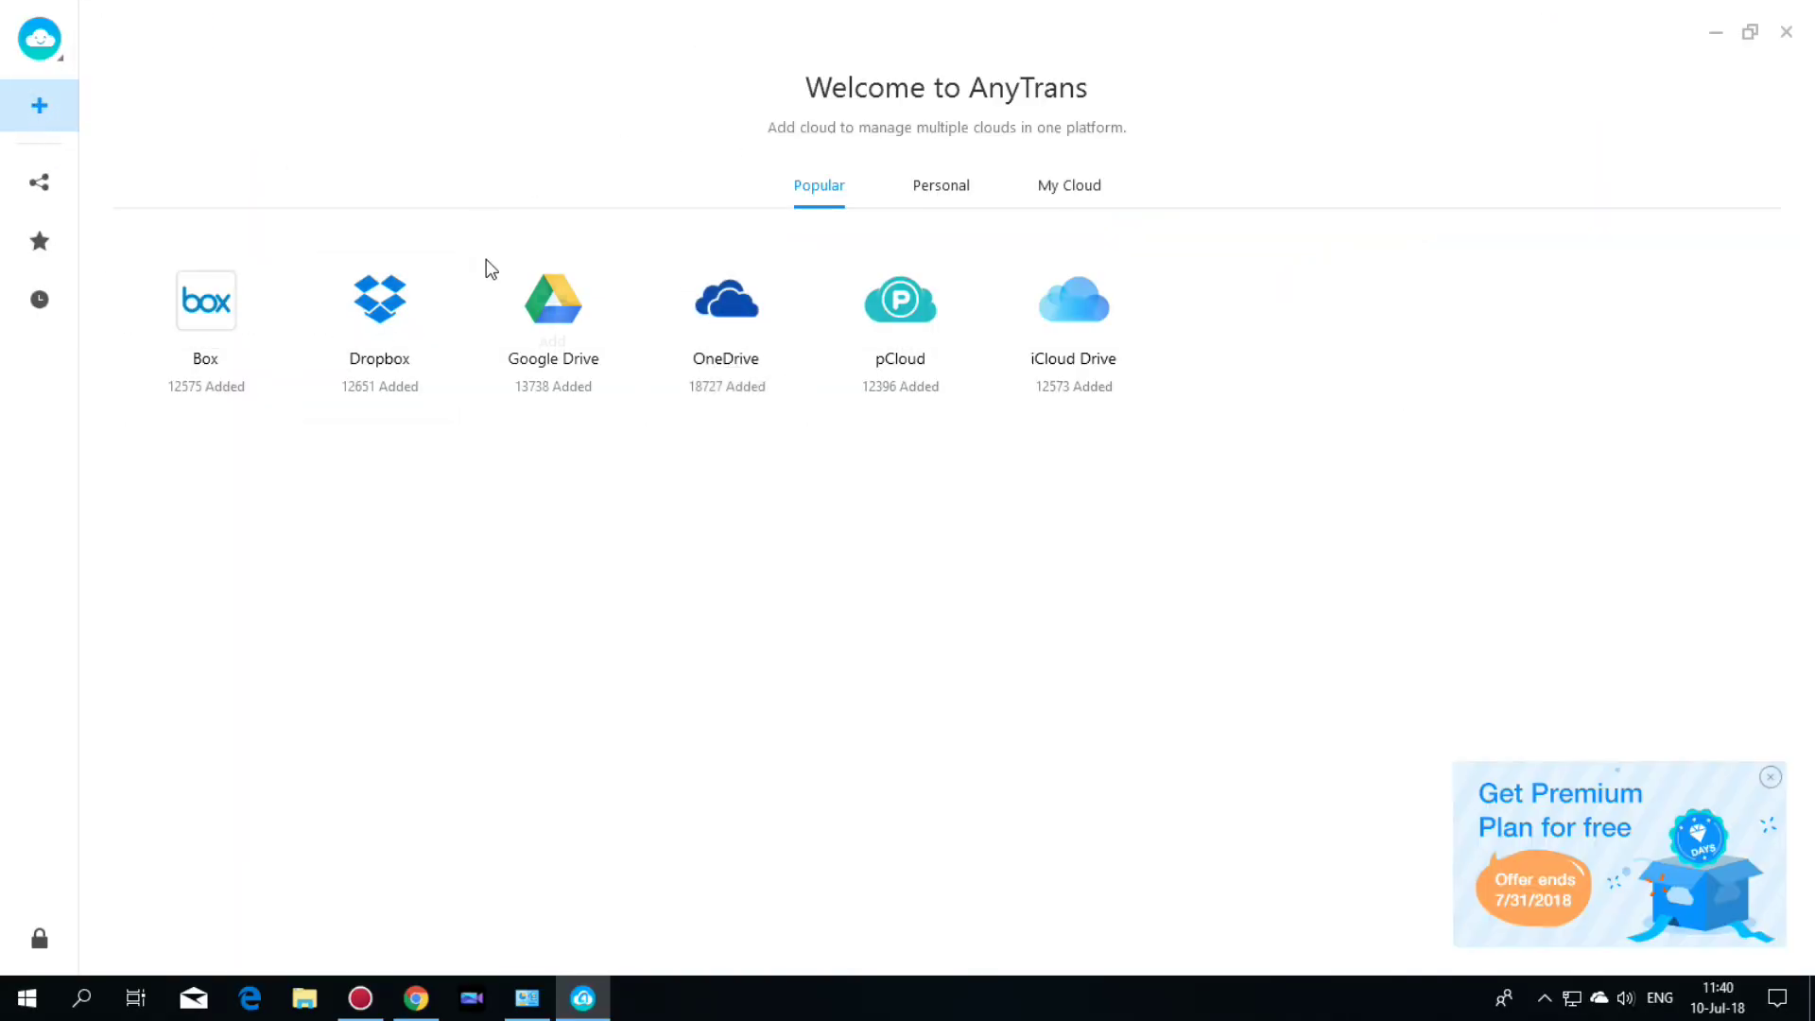
pyautogui.moveTo(552, 333)
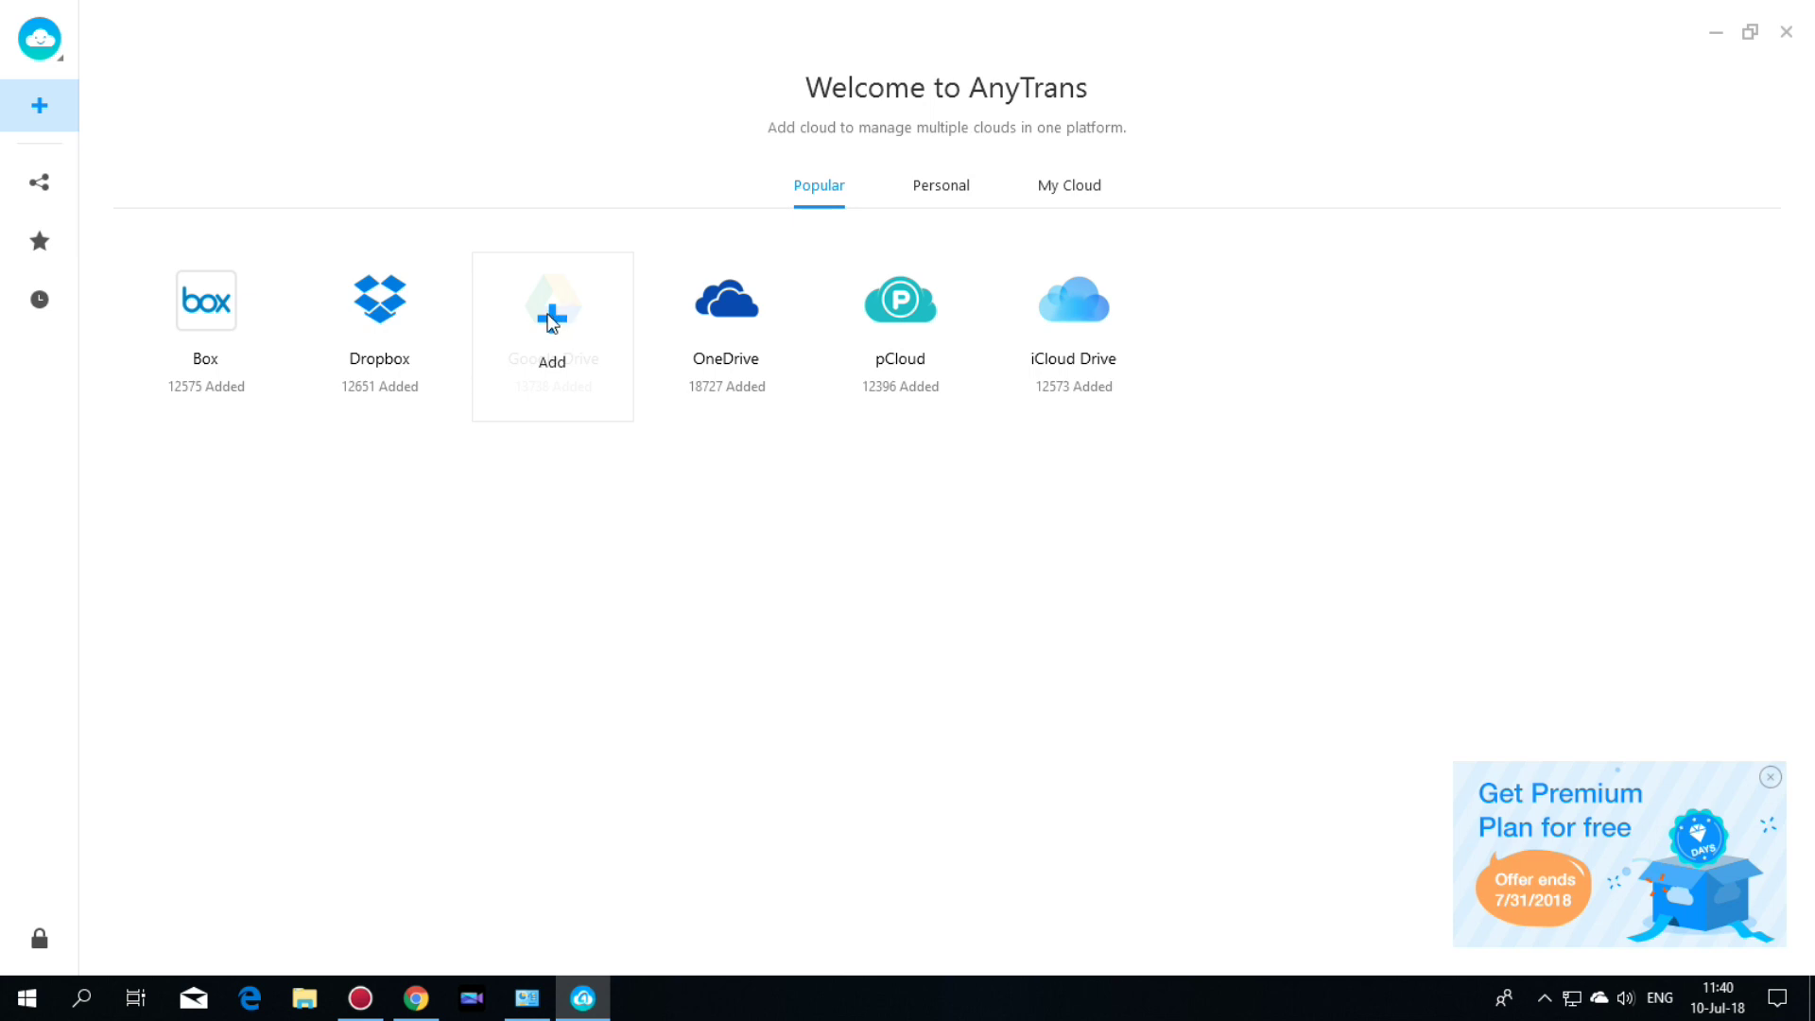
# Connect Google Drive by choosing its card and authorizing access
pyautogui.click(552, 322)
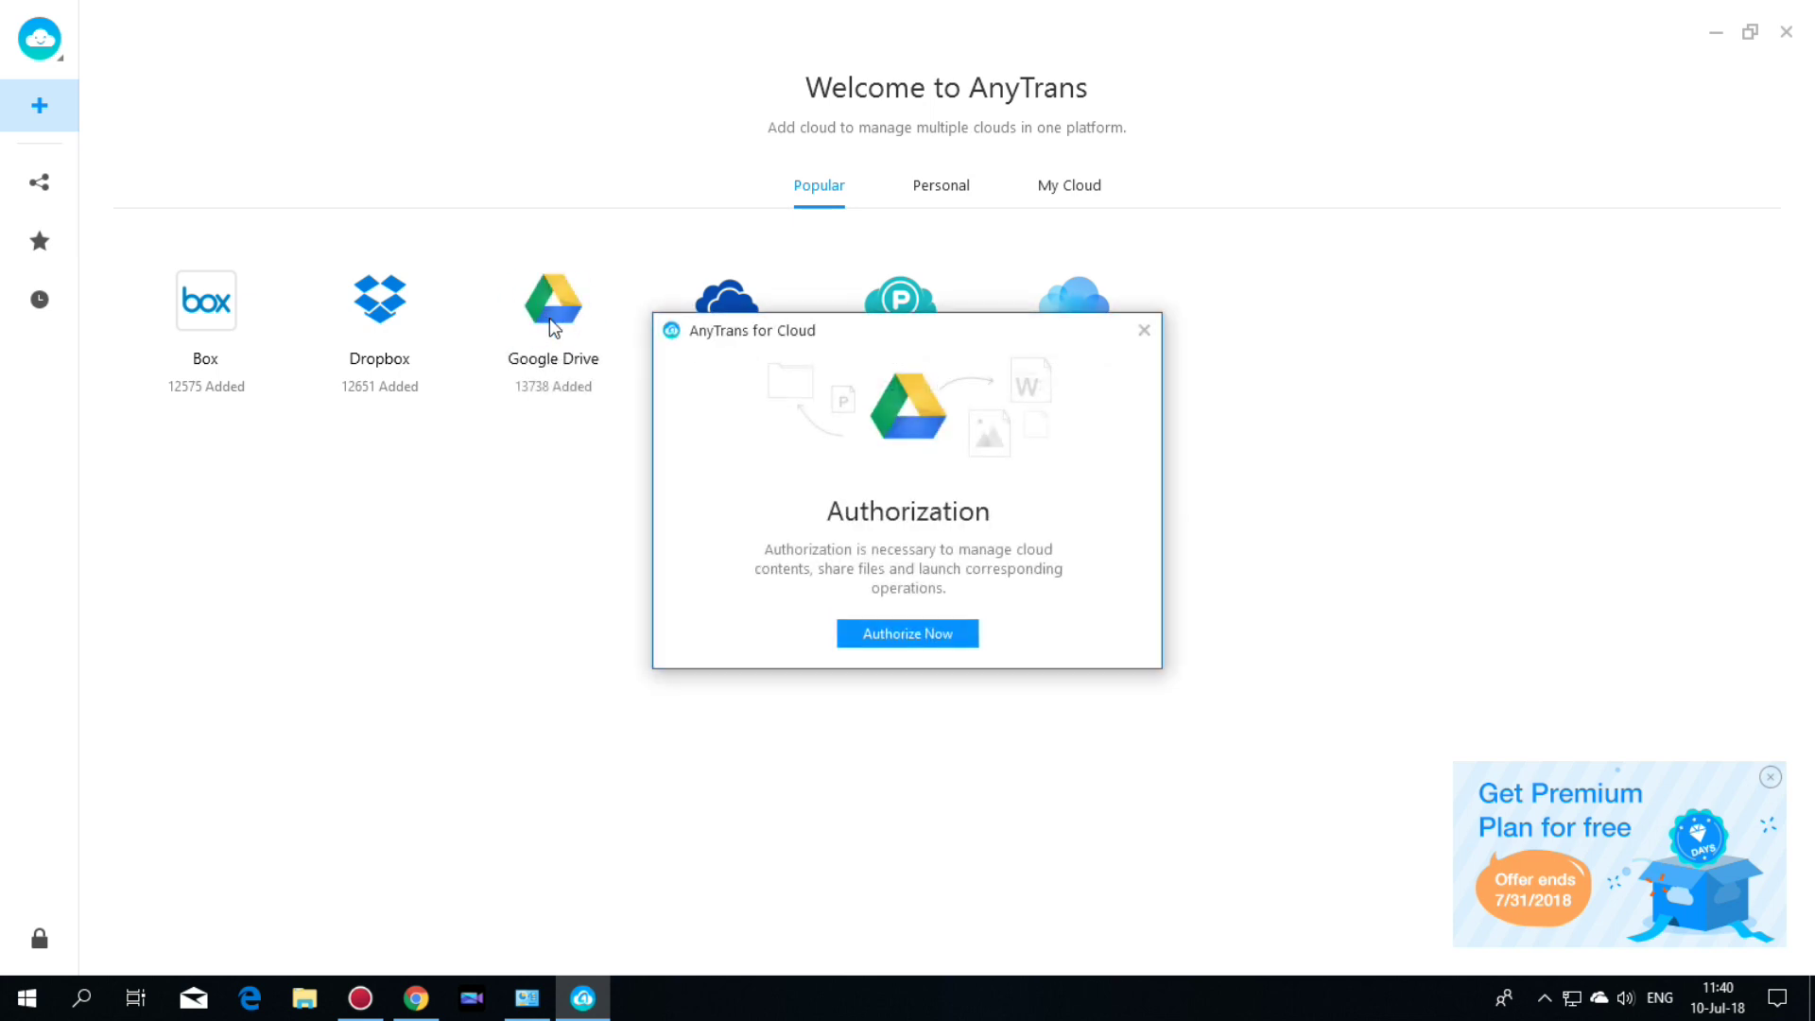
pyautogui.click(930, 632)
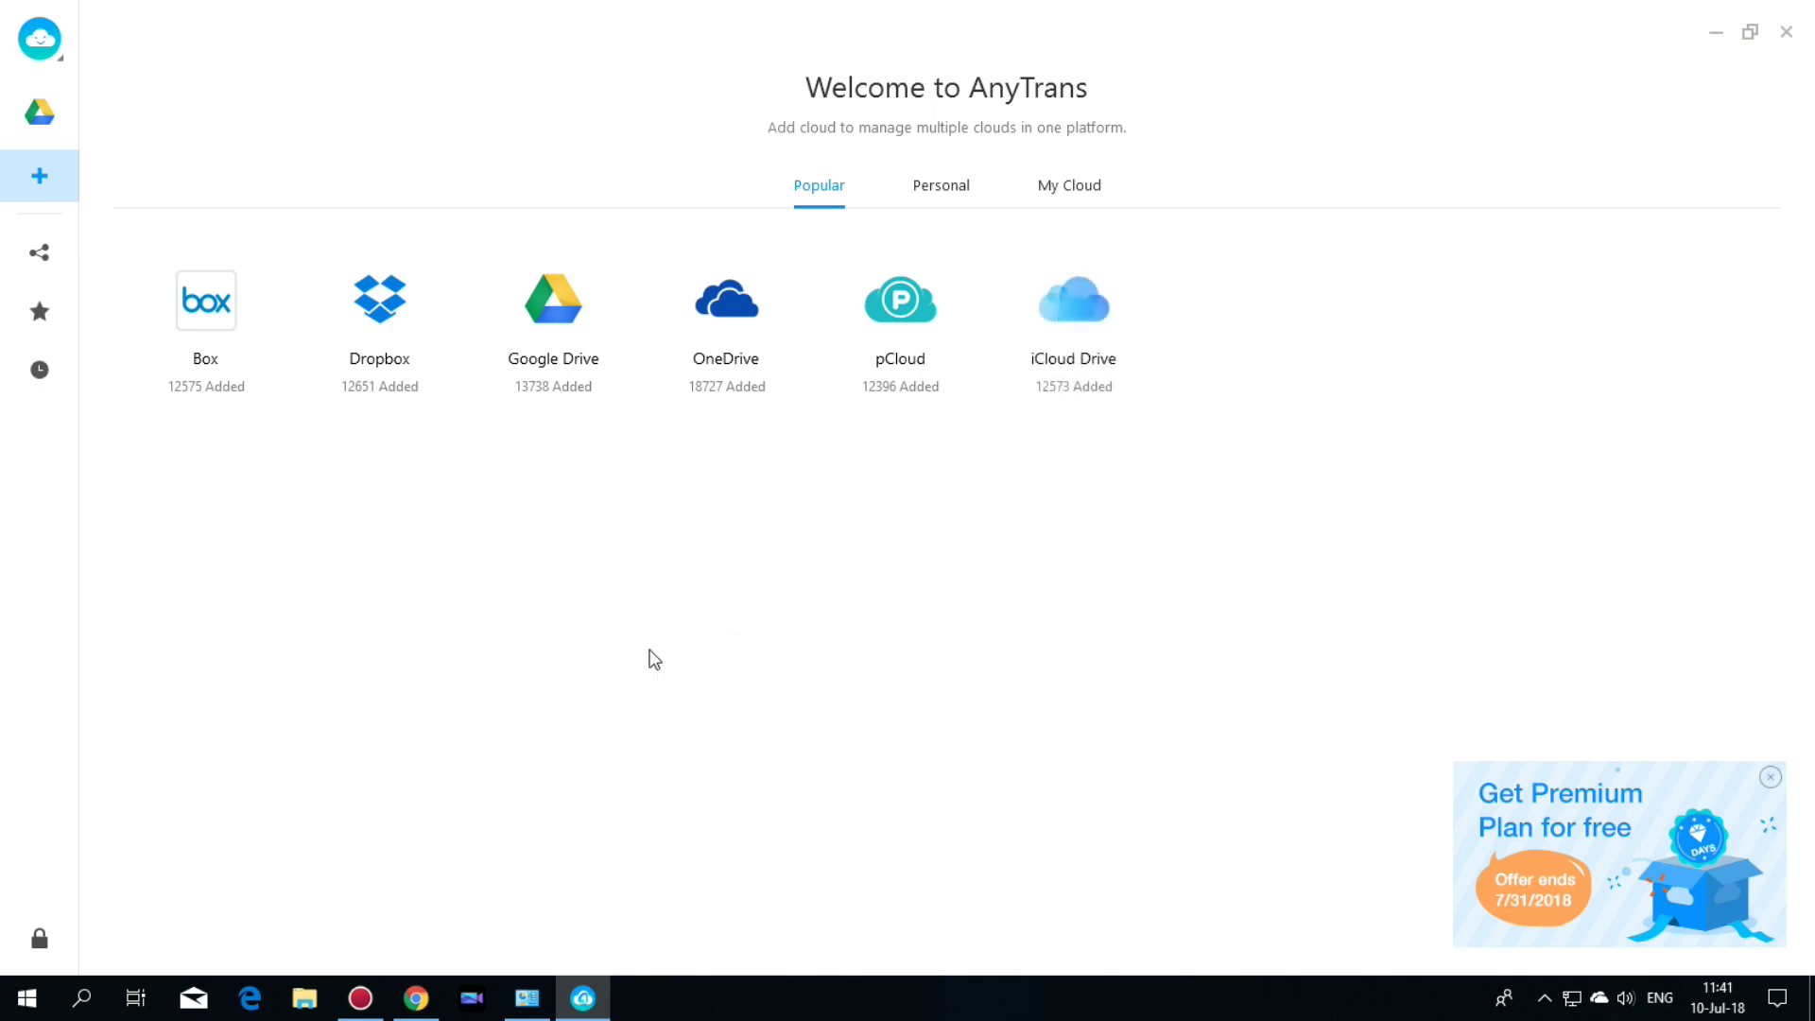
# Choose OneDrive and authorize, opening the Microsoft sign-in page in Chrome
pyautogui.click(725, 320)
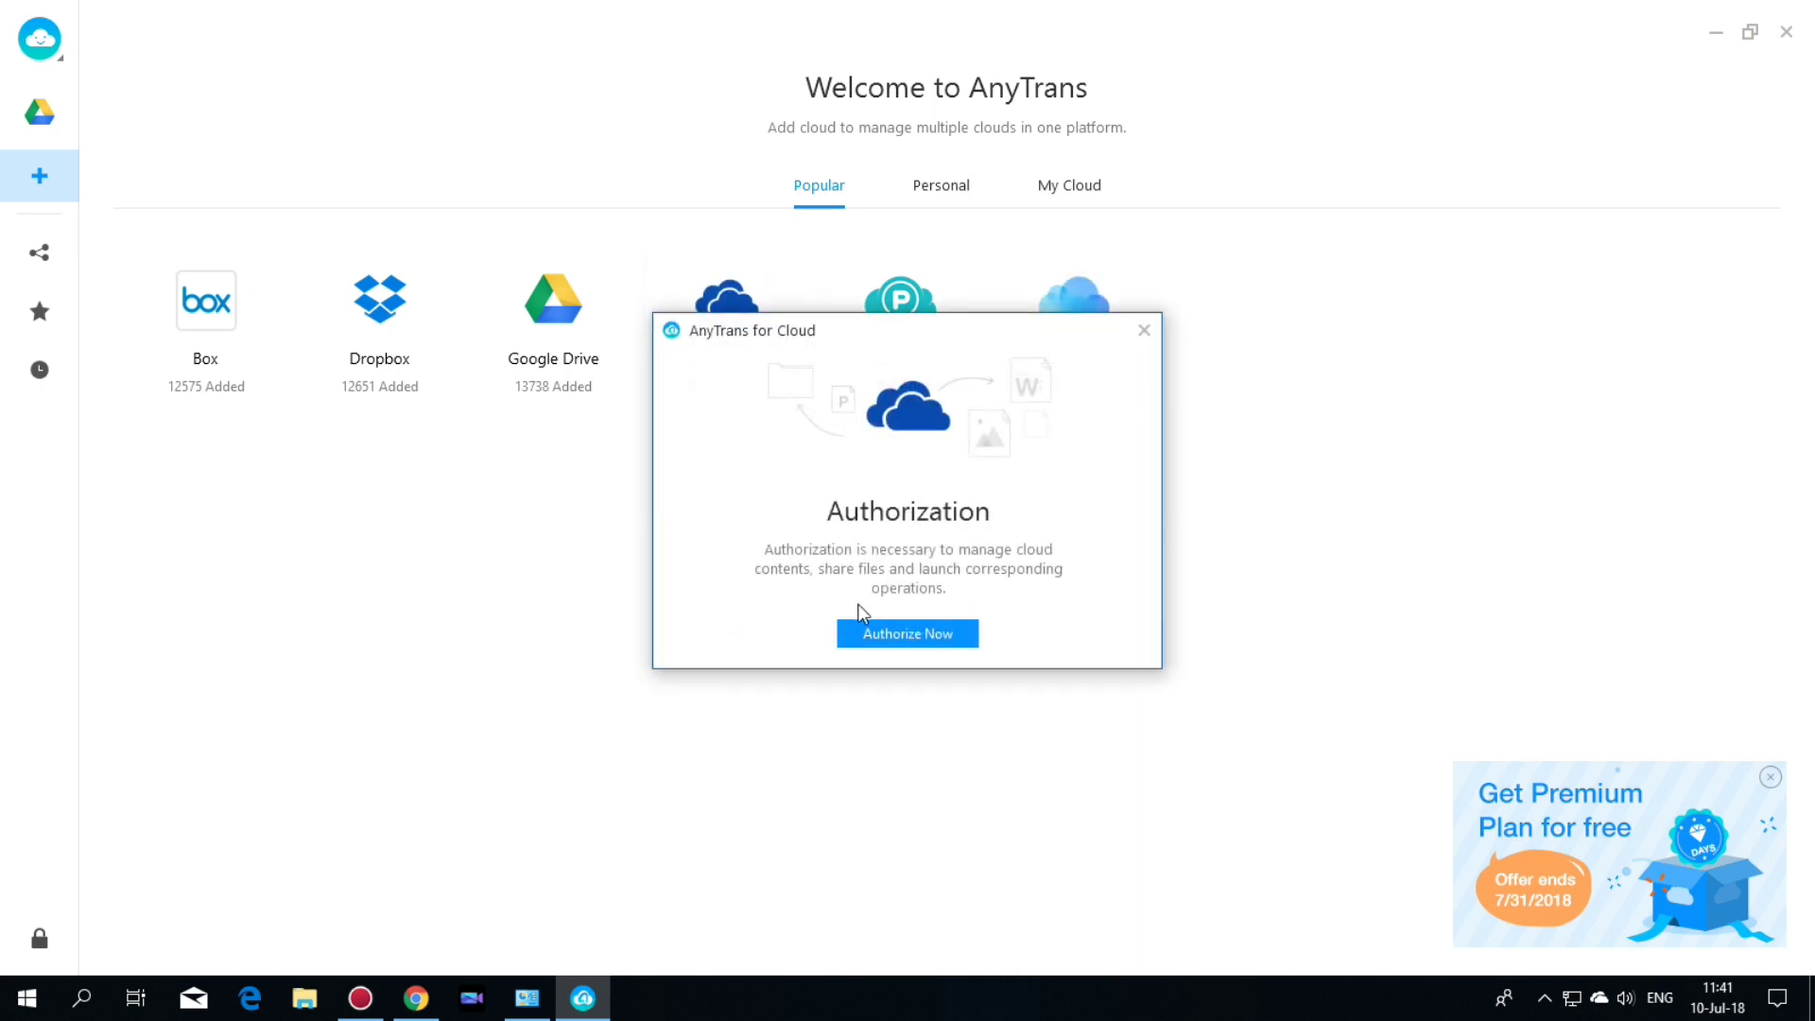
pyautogui.click(903, 637)
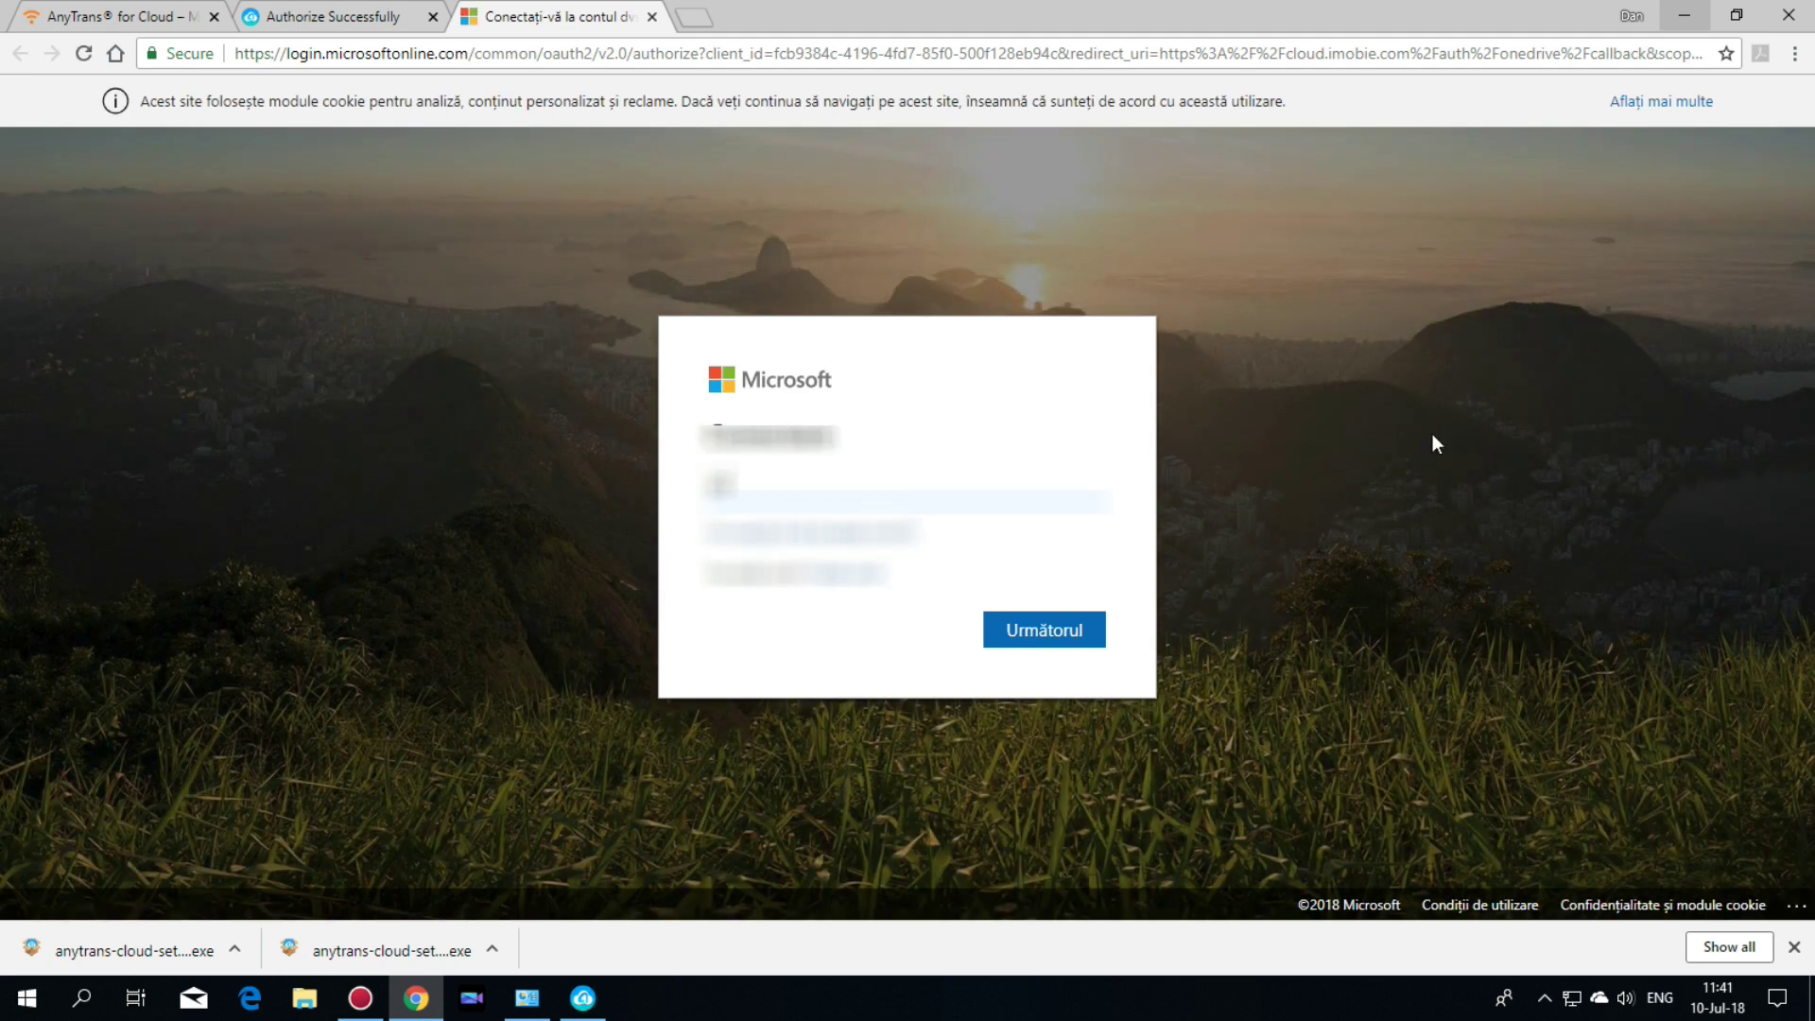
pyautogui.write('ab')
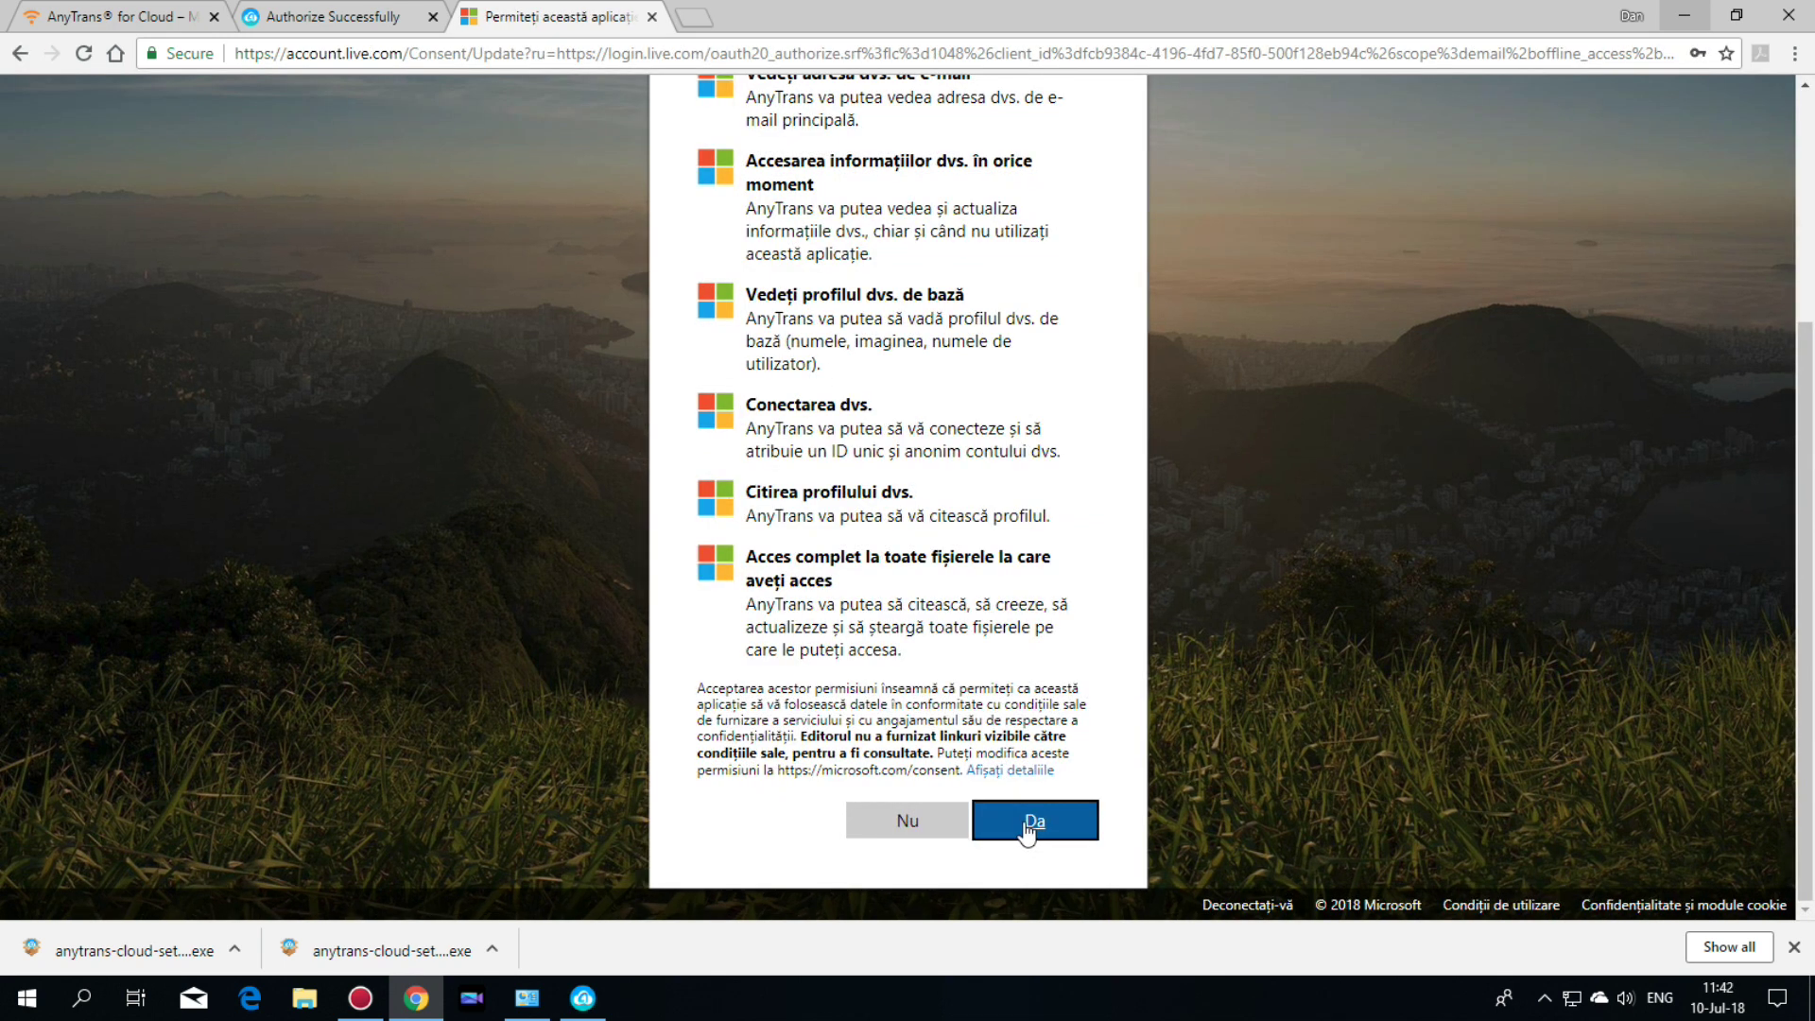
# Accept the Microsoft consent page with 'Da' to authorize AnyTrans for OneDrive
pyautogui.click(1028, 822)
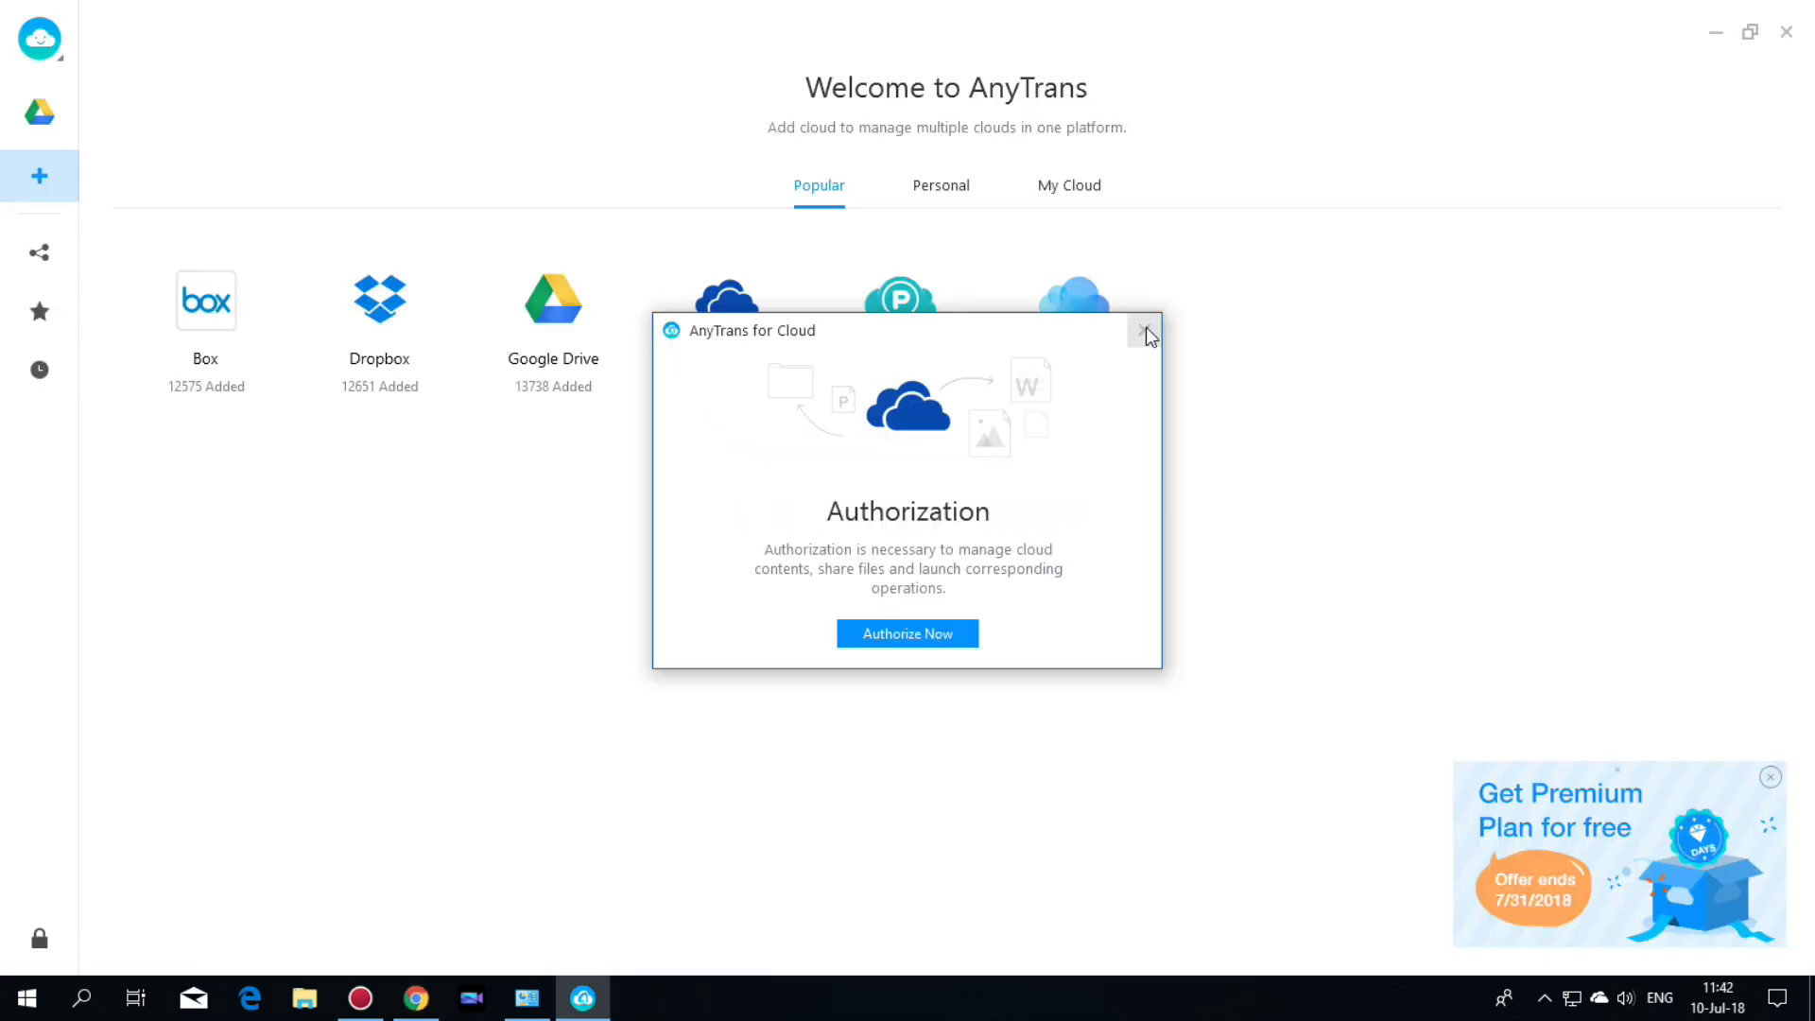
# Browse OneDrive into Android > Bypass, then switch to the Google Drive files
pyautogui.click(1145, 330)
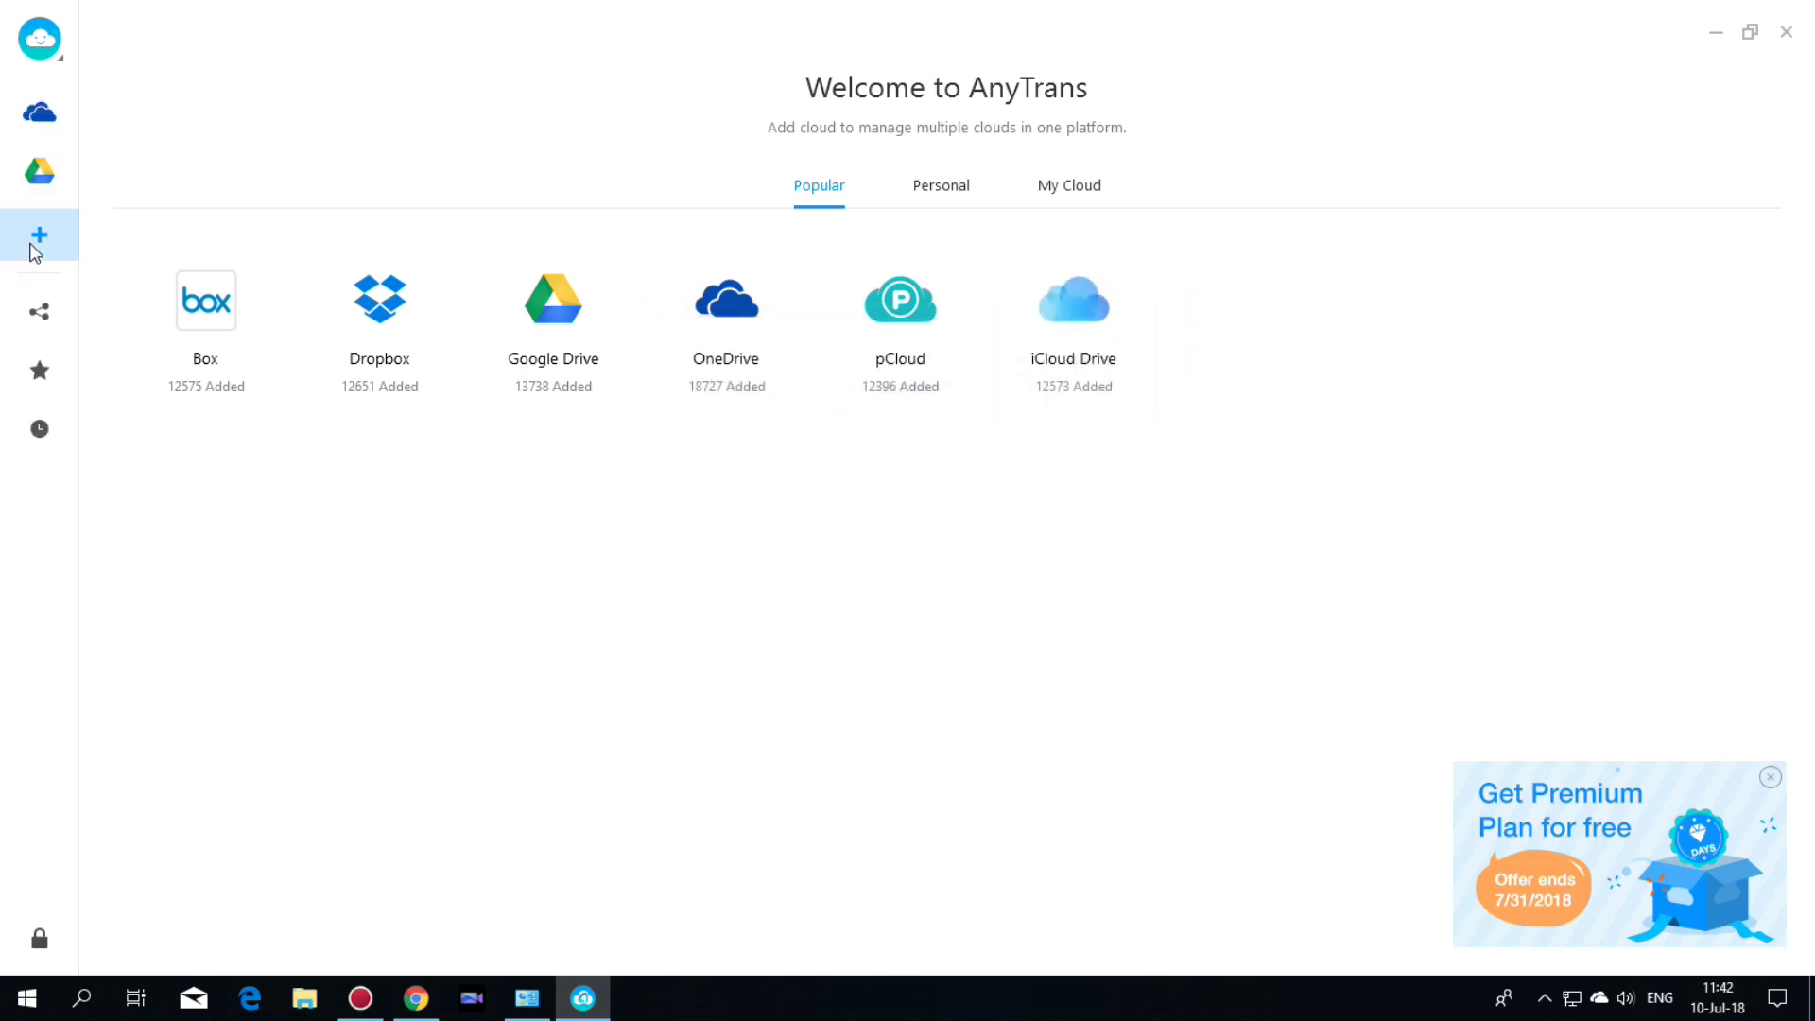
pyautogui.click(40, 118)
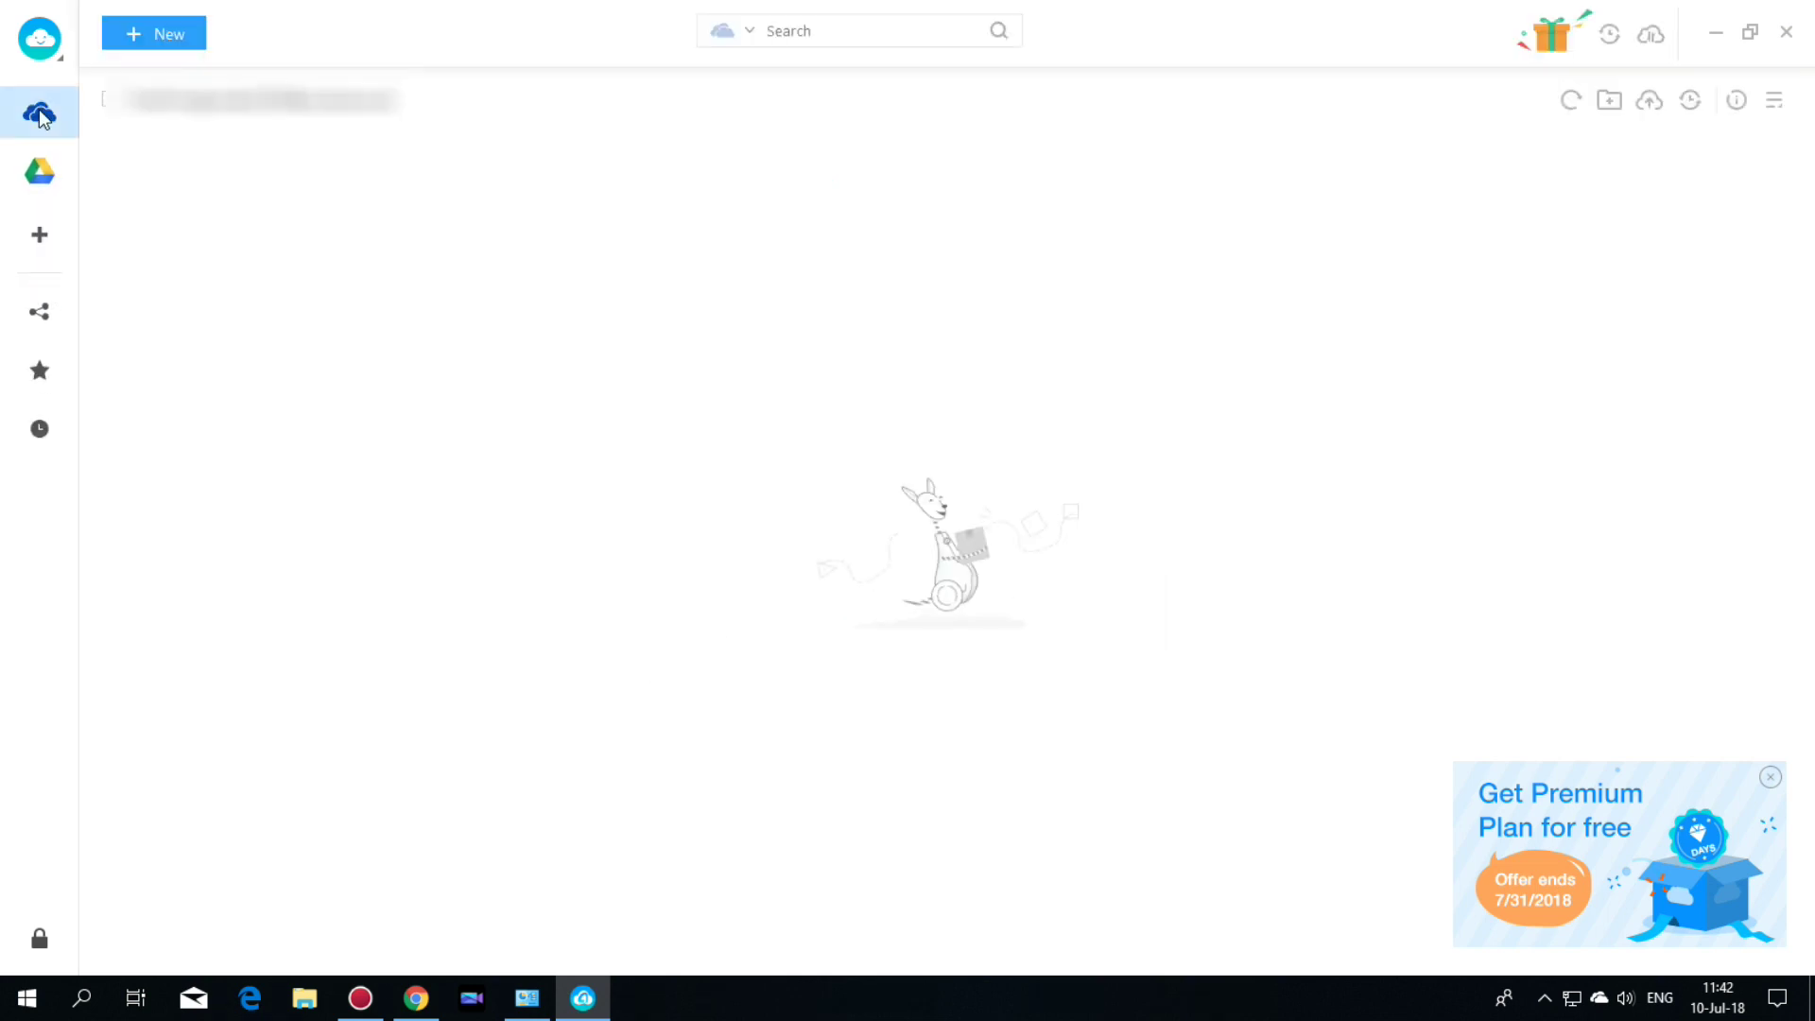
pyautogui.moveTo(197, 227)
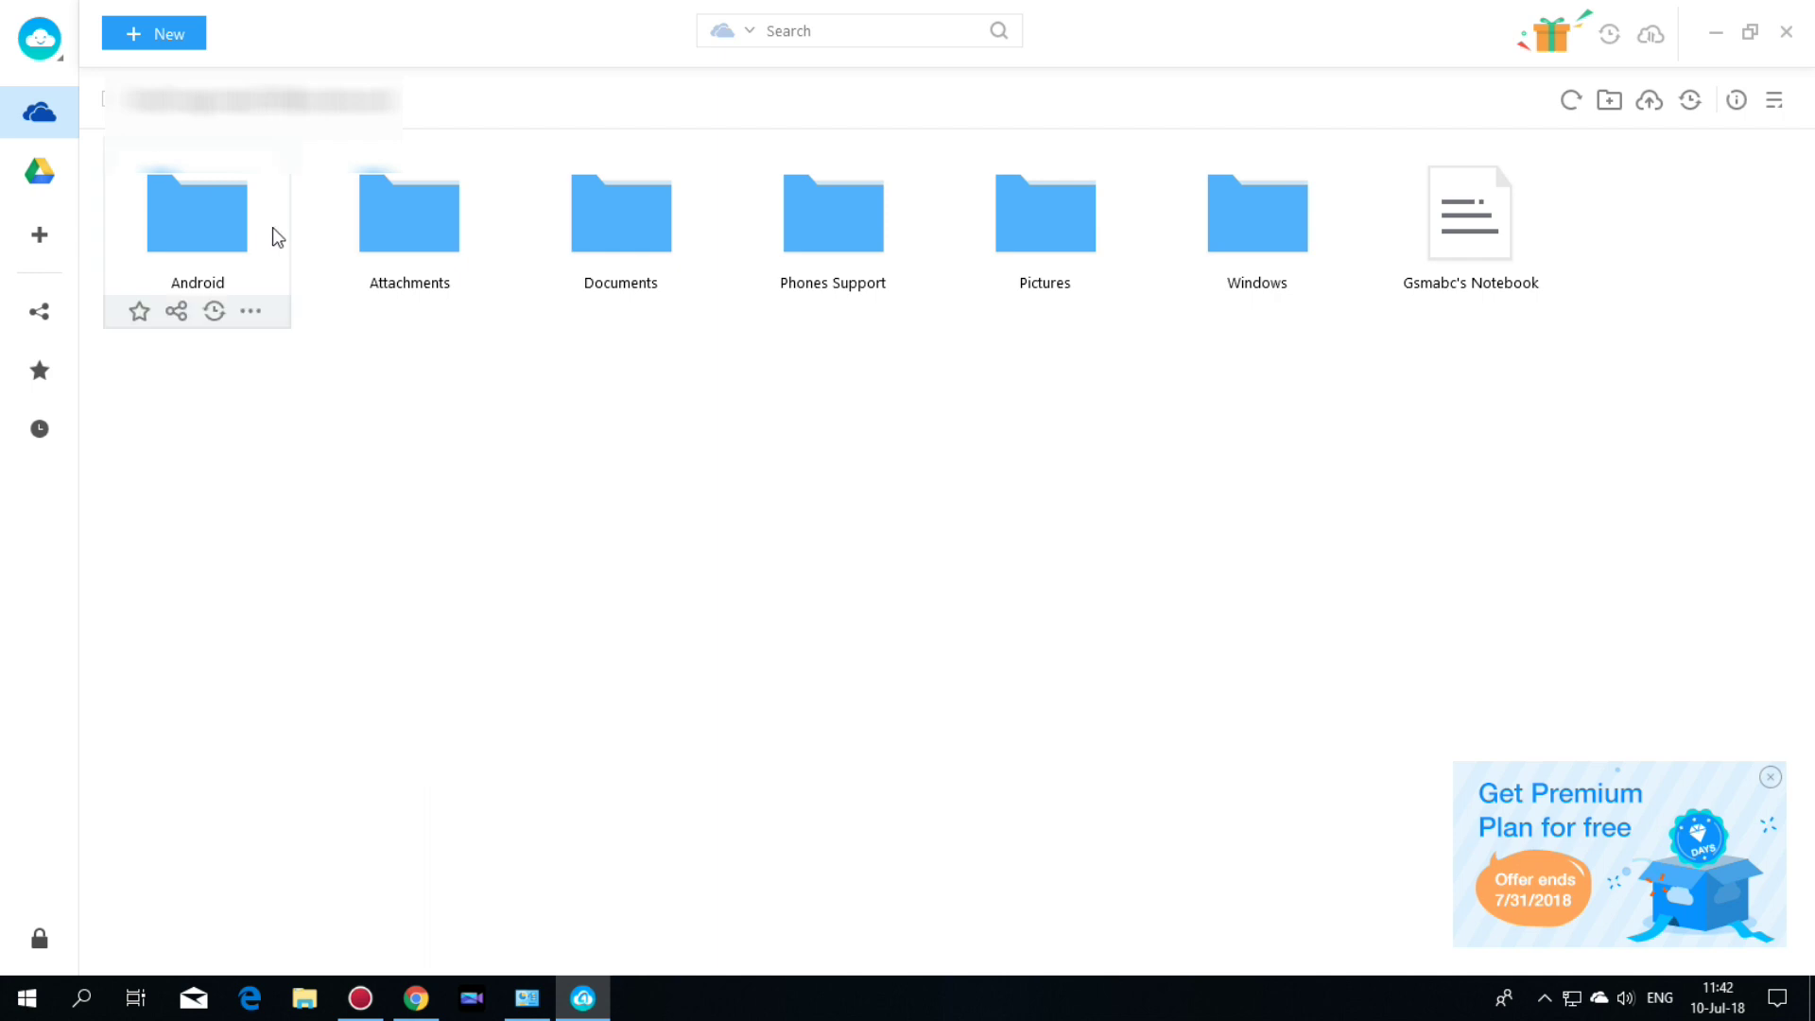
pyautogui.doubleClick(215, 223)
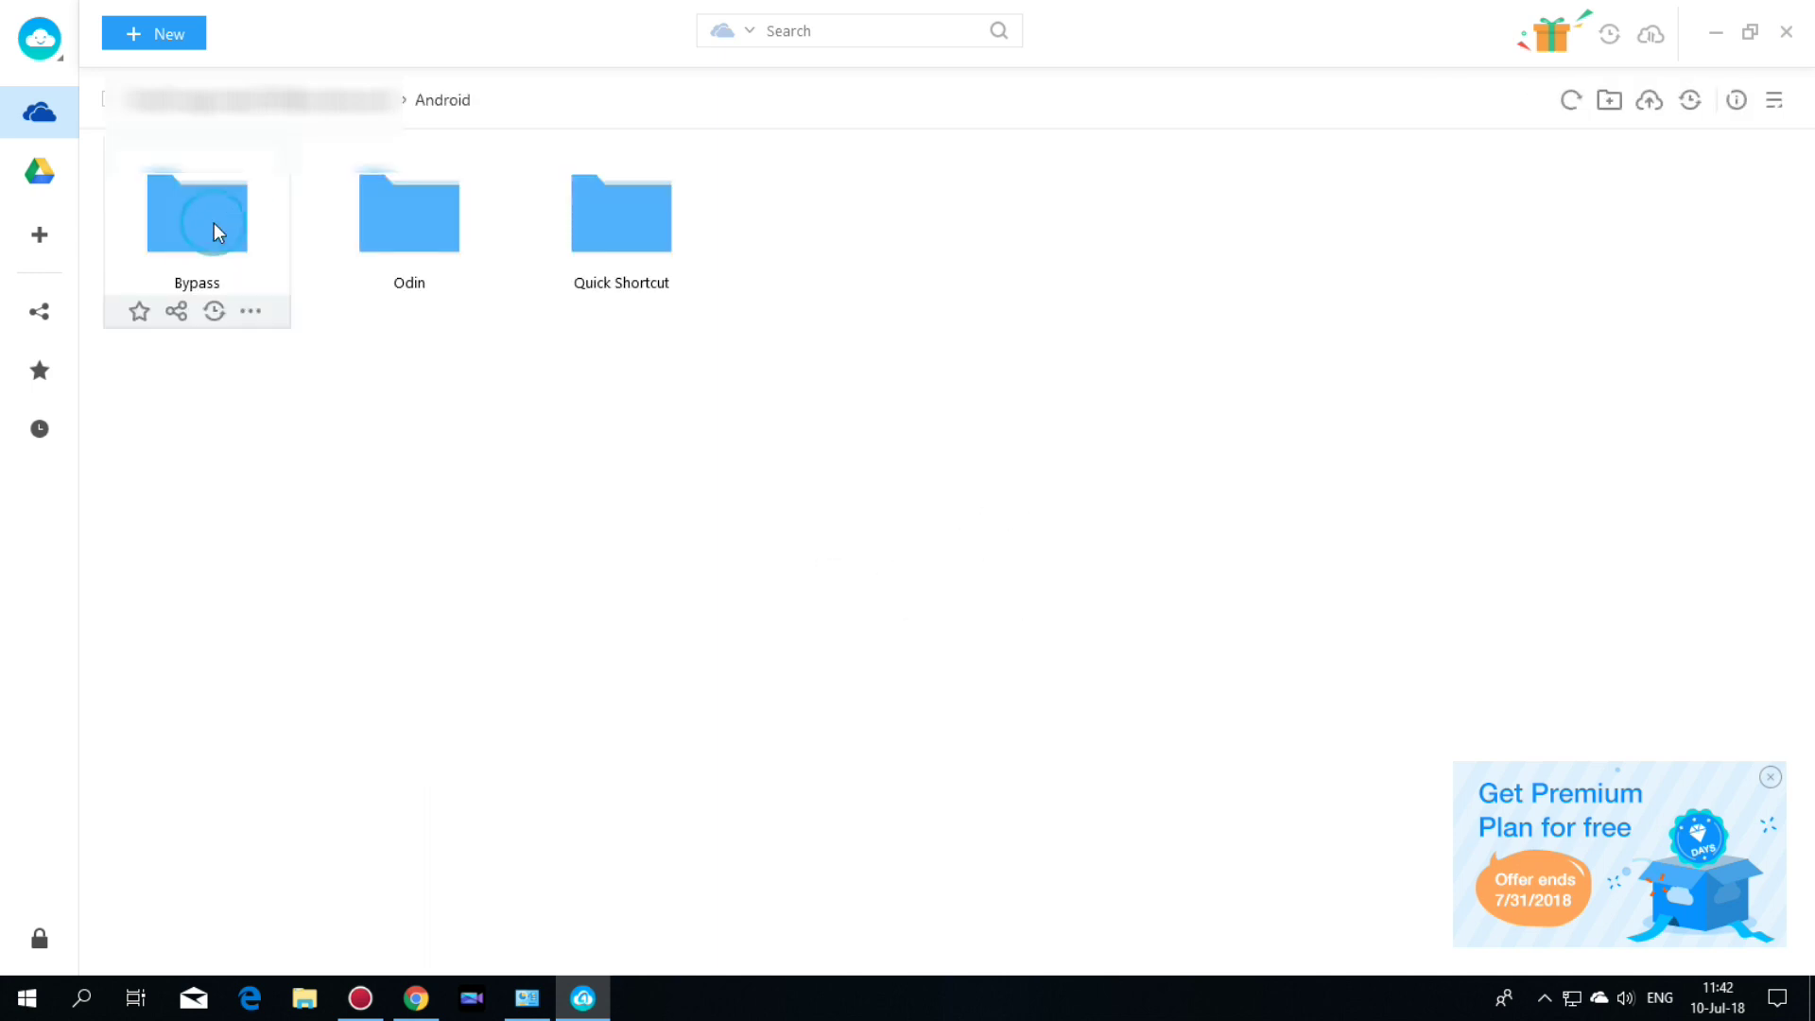
pyautogui.doubleClick(213, 224)
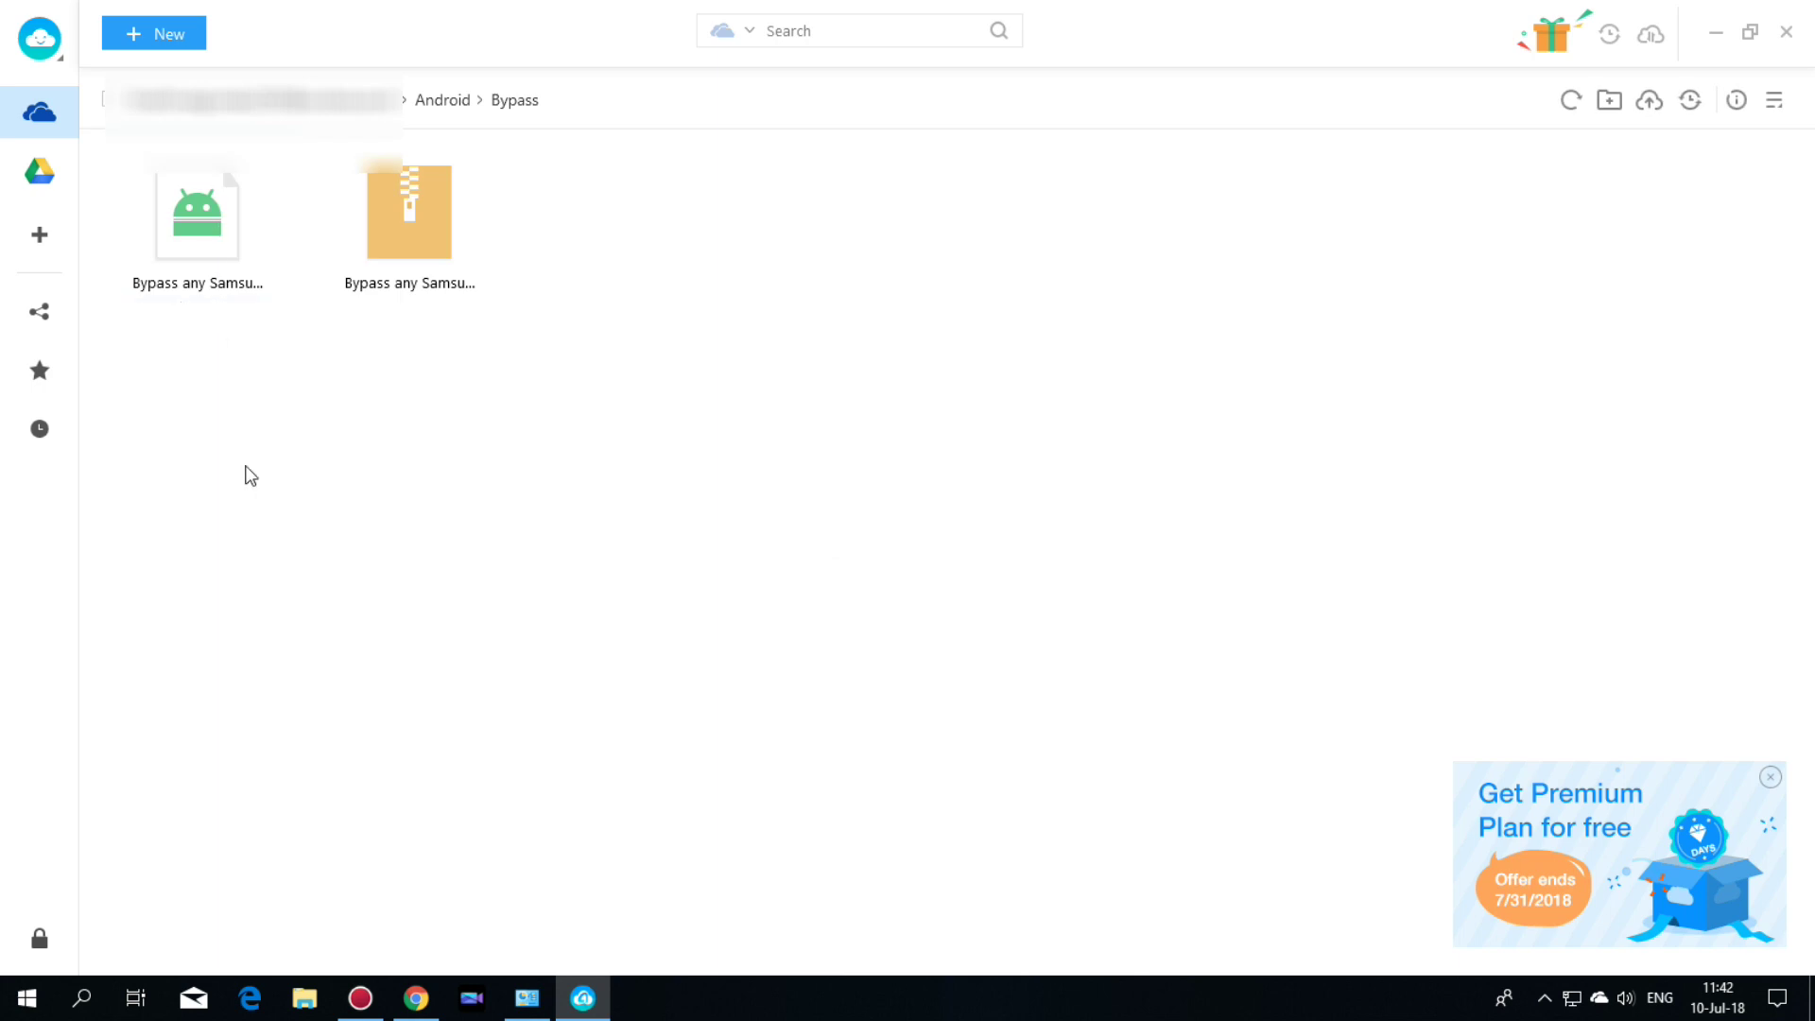
pyautogui.click(42, 169)
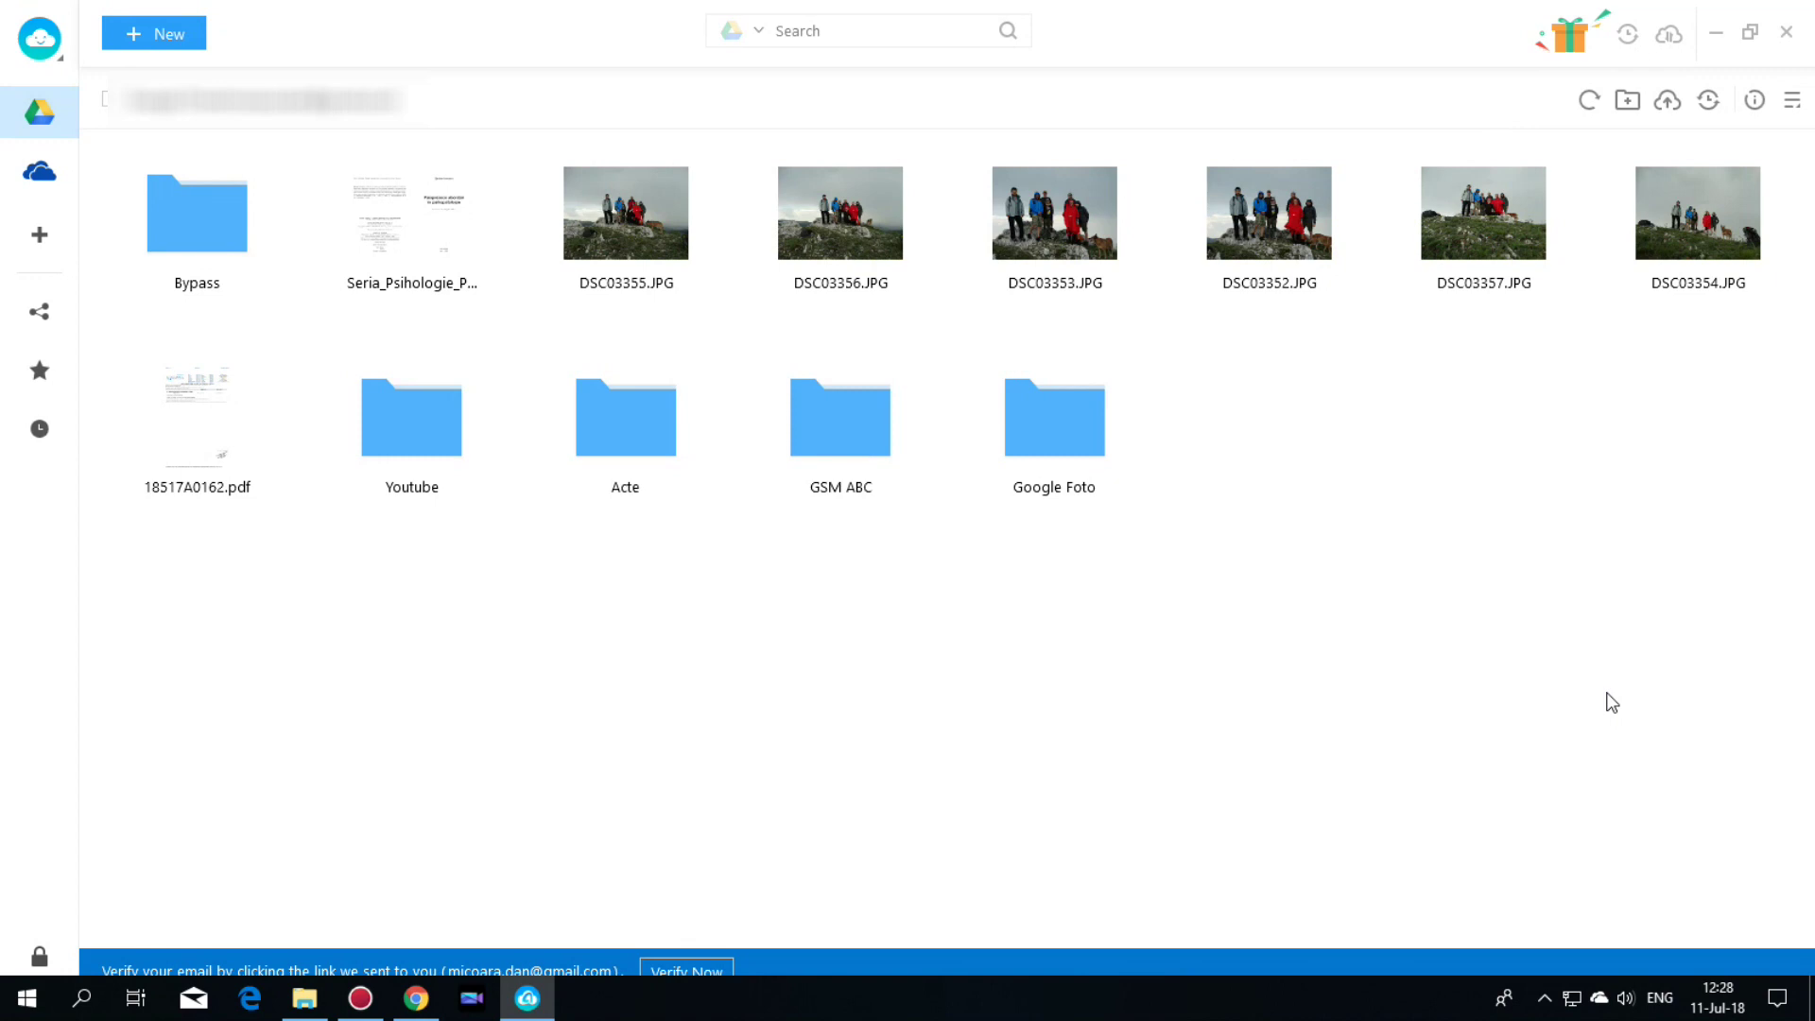
pyautogui.moveTo(624, 227)
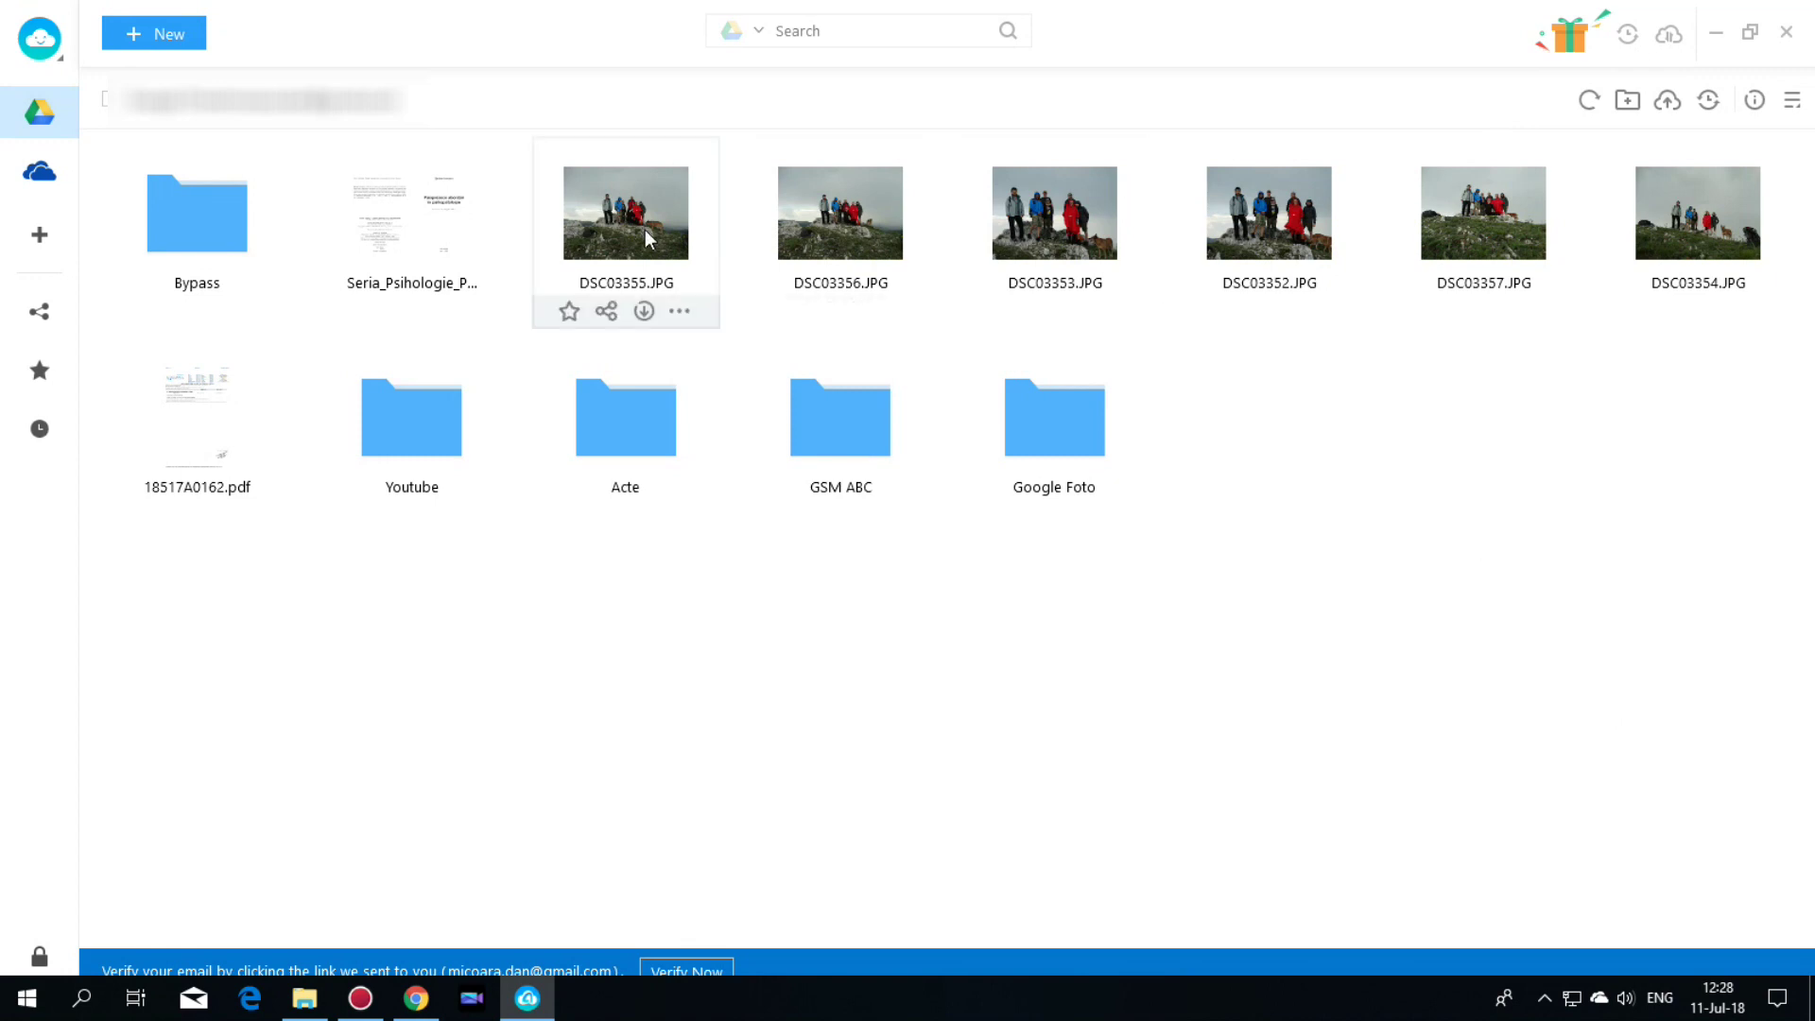
# Generate a share link for DSC03355.JPG, close it, and bring up the photo's context menu
pyautogui.click(641, 213)
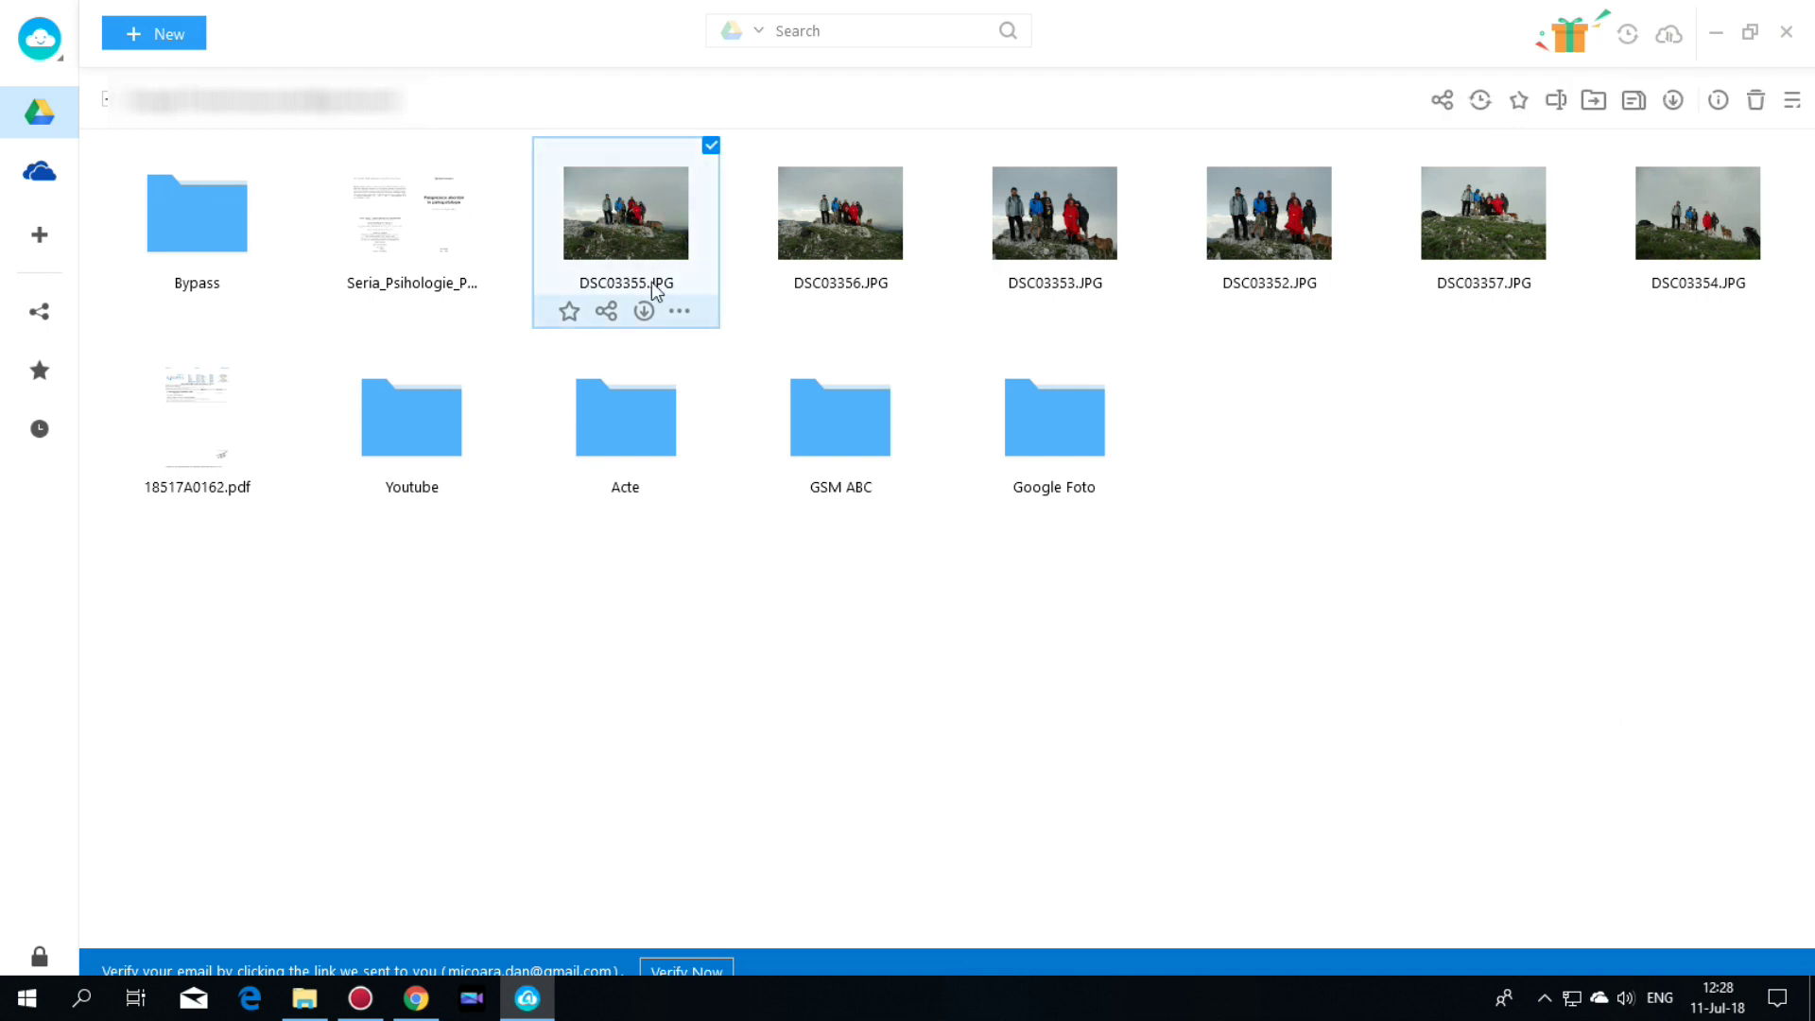
pyautogui.click(607, 311)
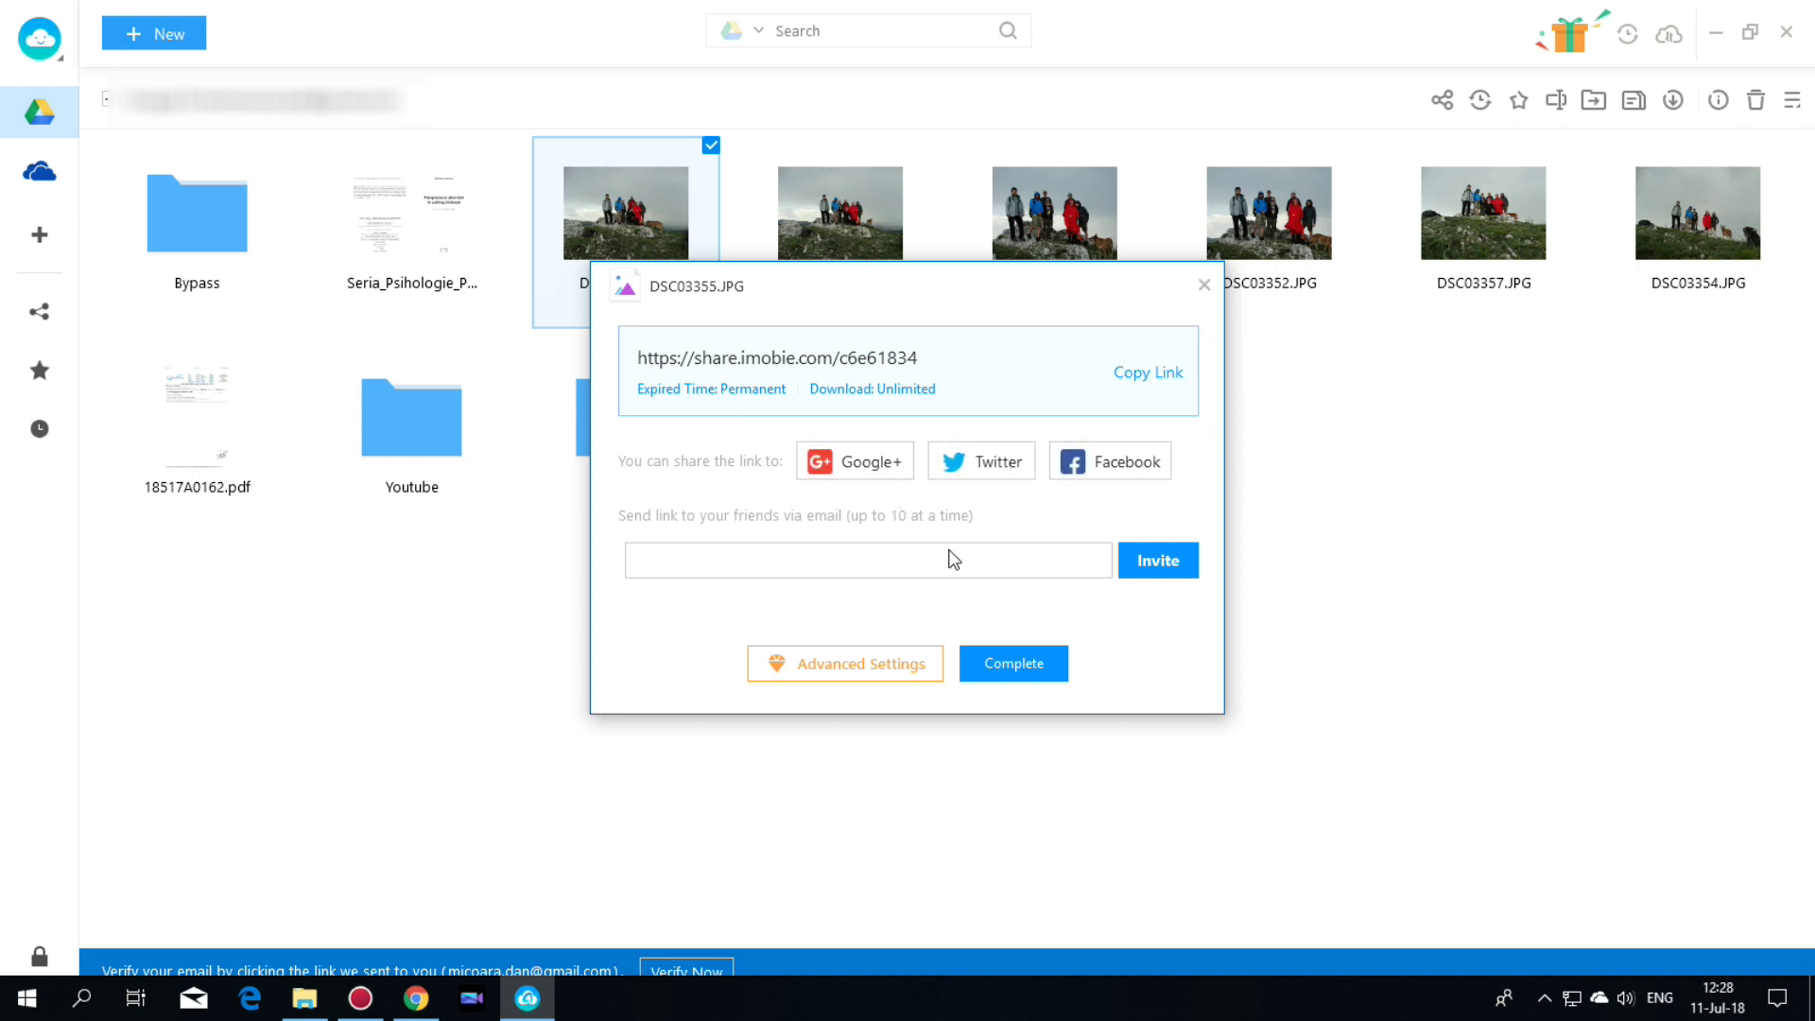
pyautogui.click(1203, 285)
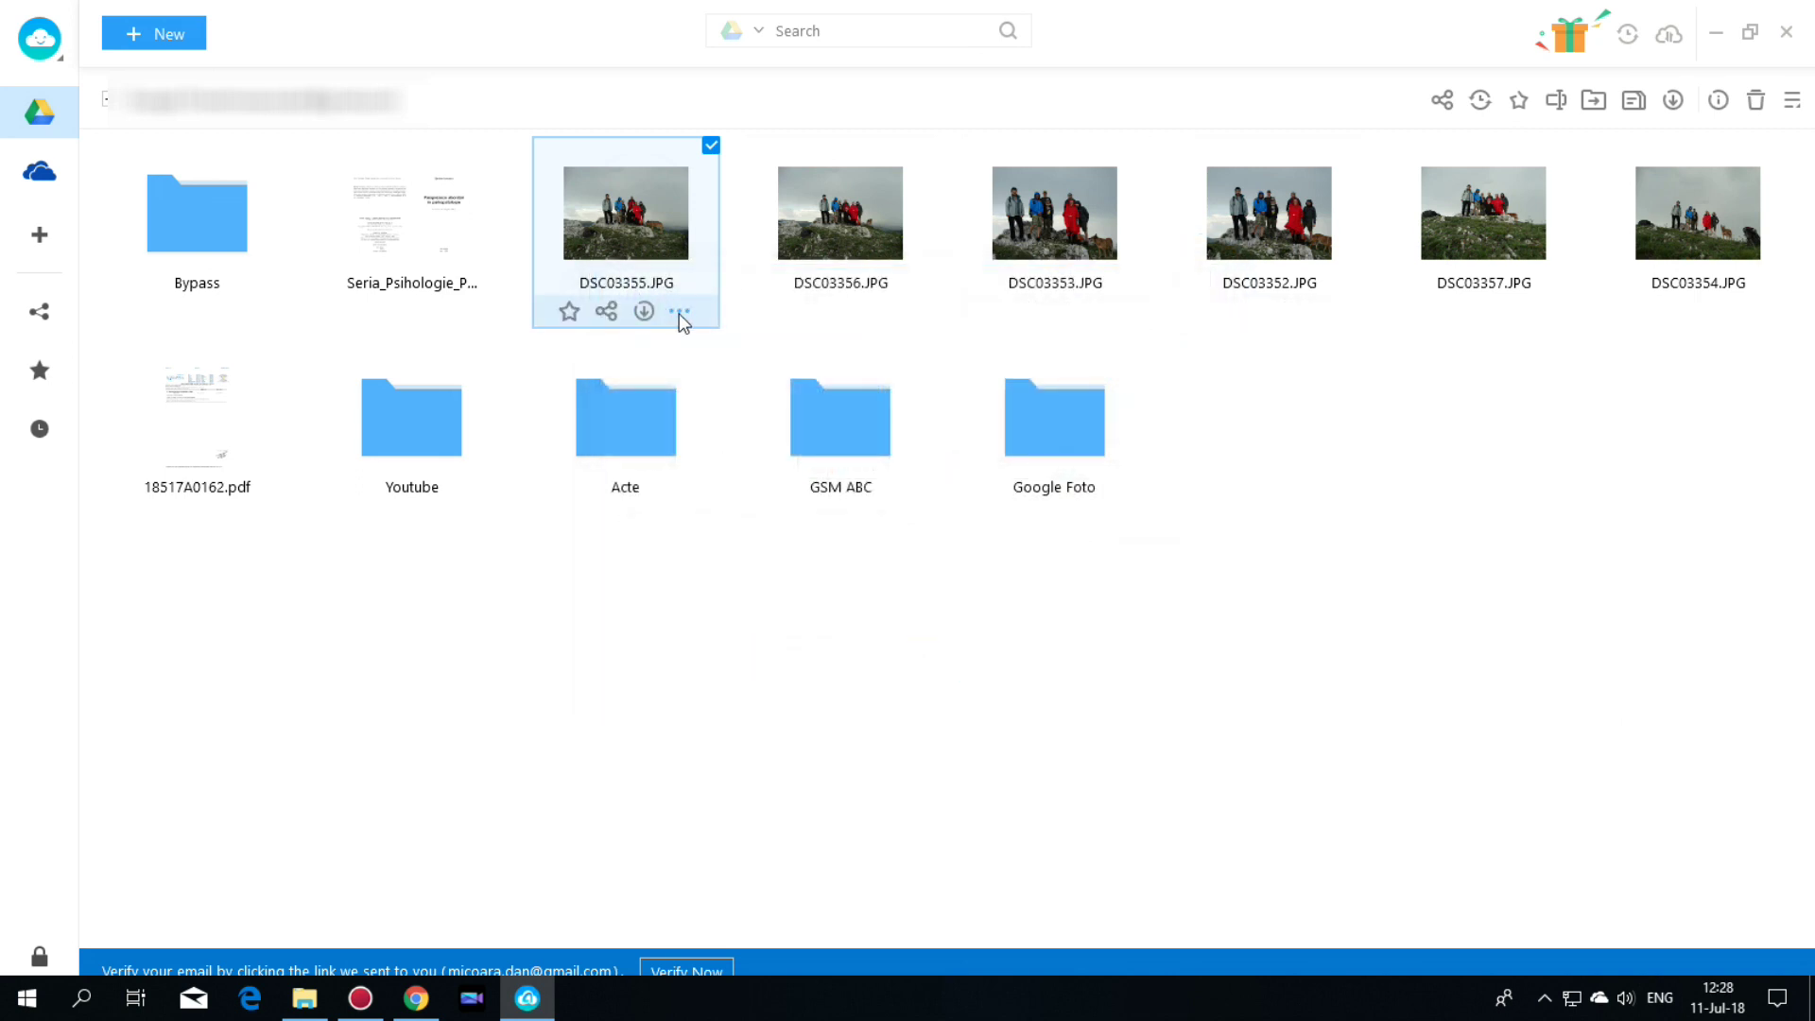
pyautogui.rightClick(679, 321)
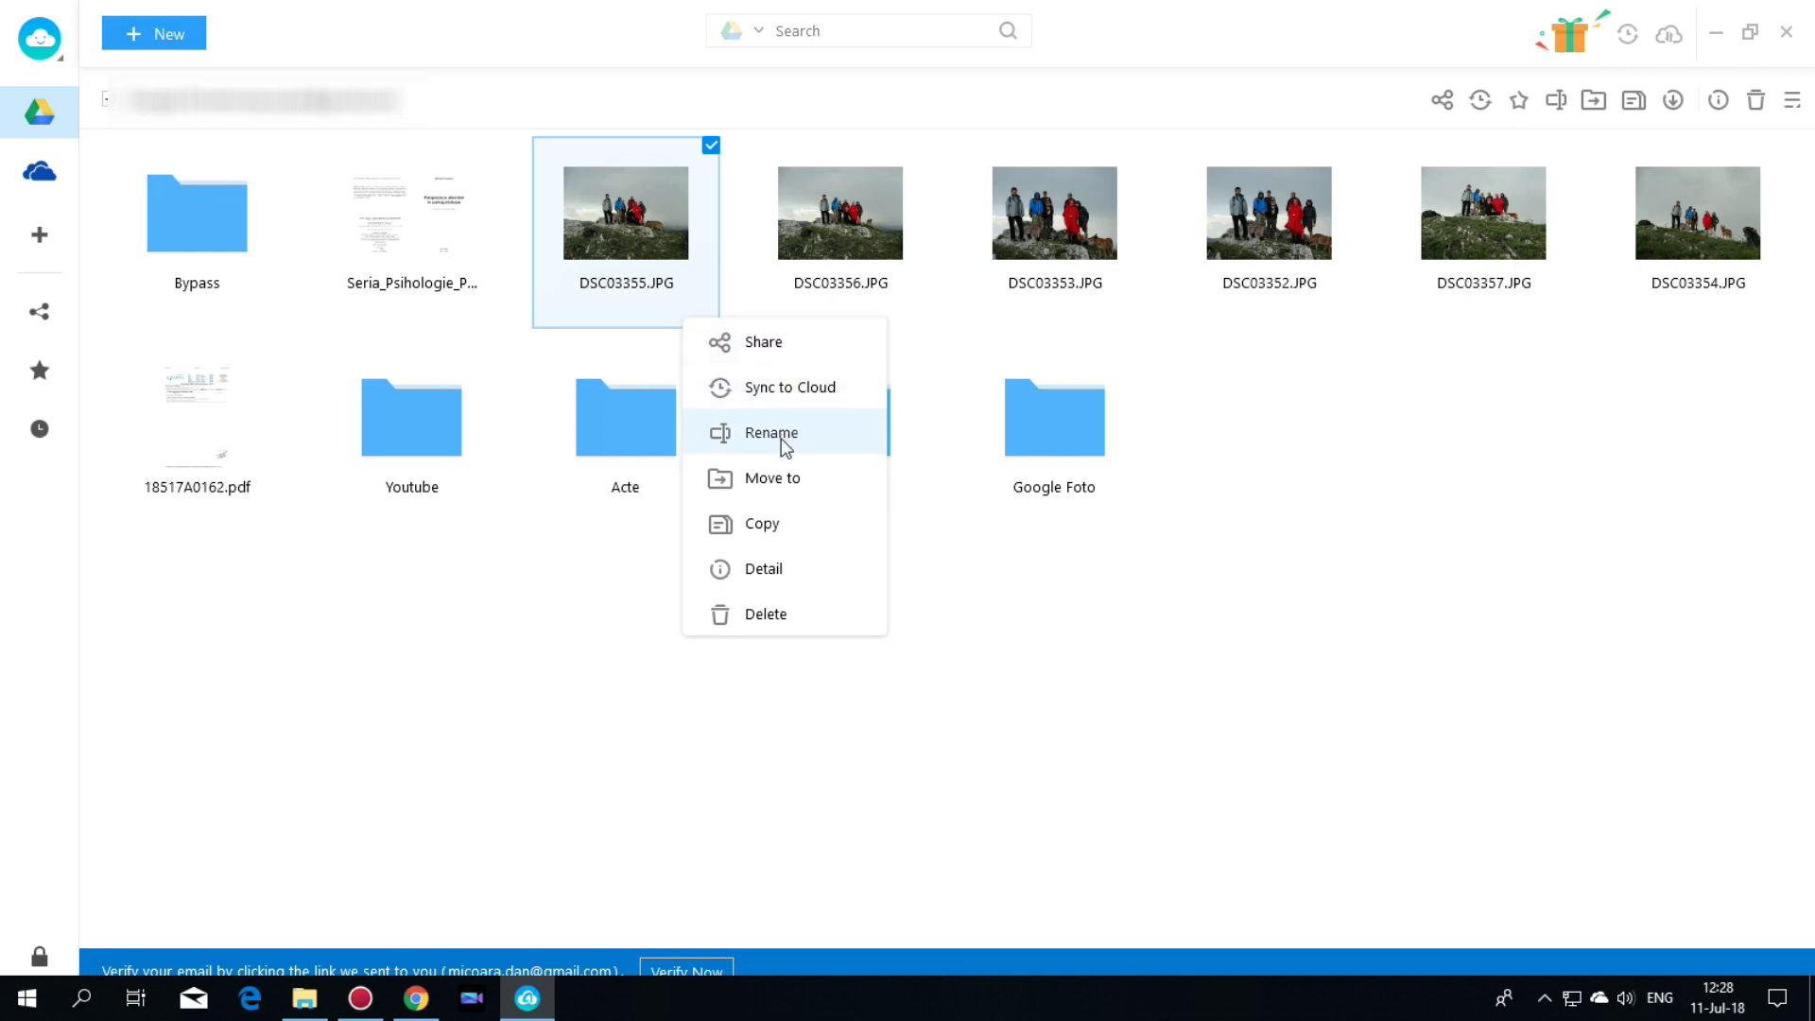
# Dismiss the DSC03355.JPG context menu and open the New dropdown
pyautogui.click(653, 731)
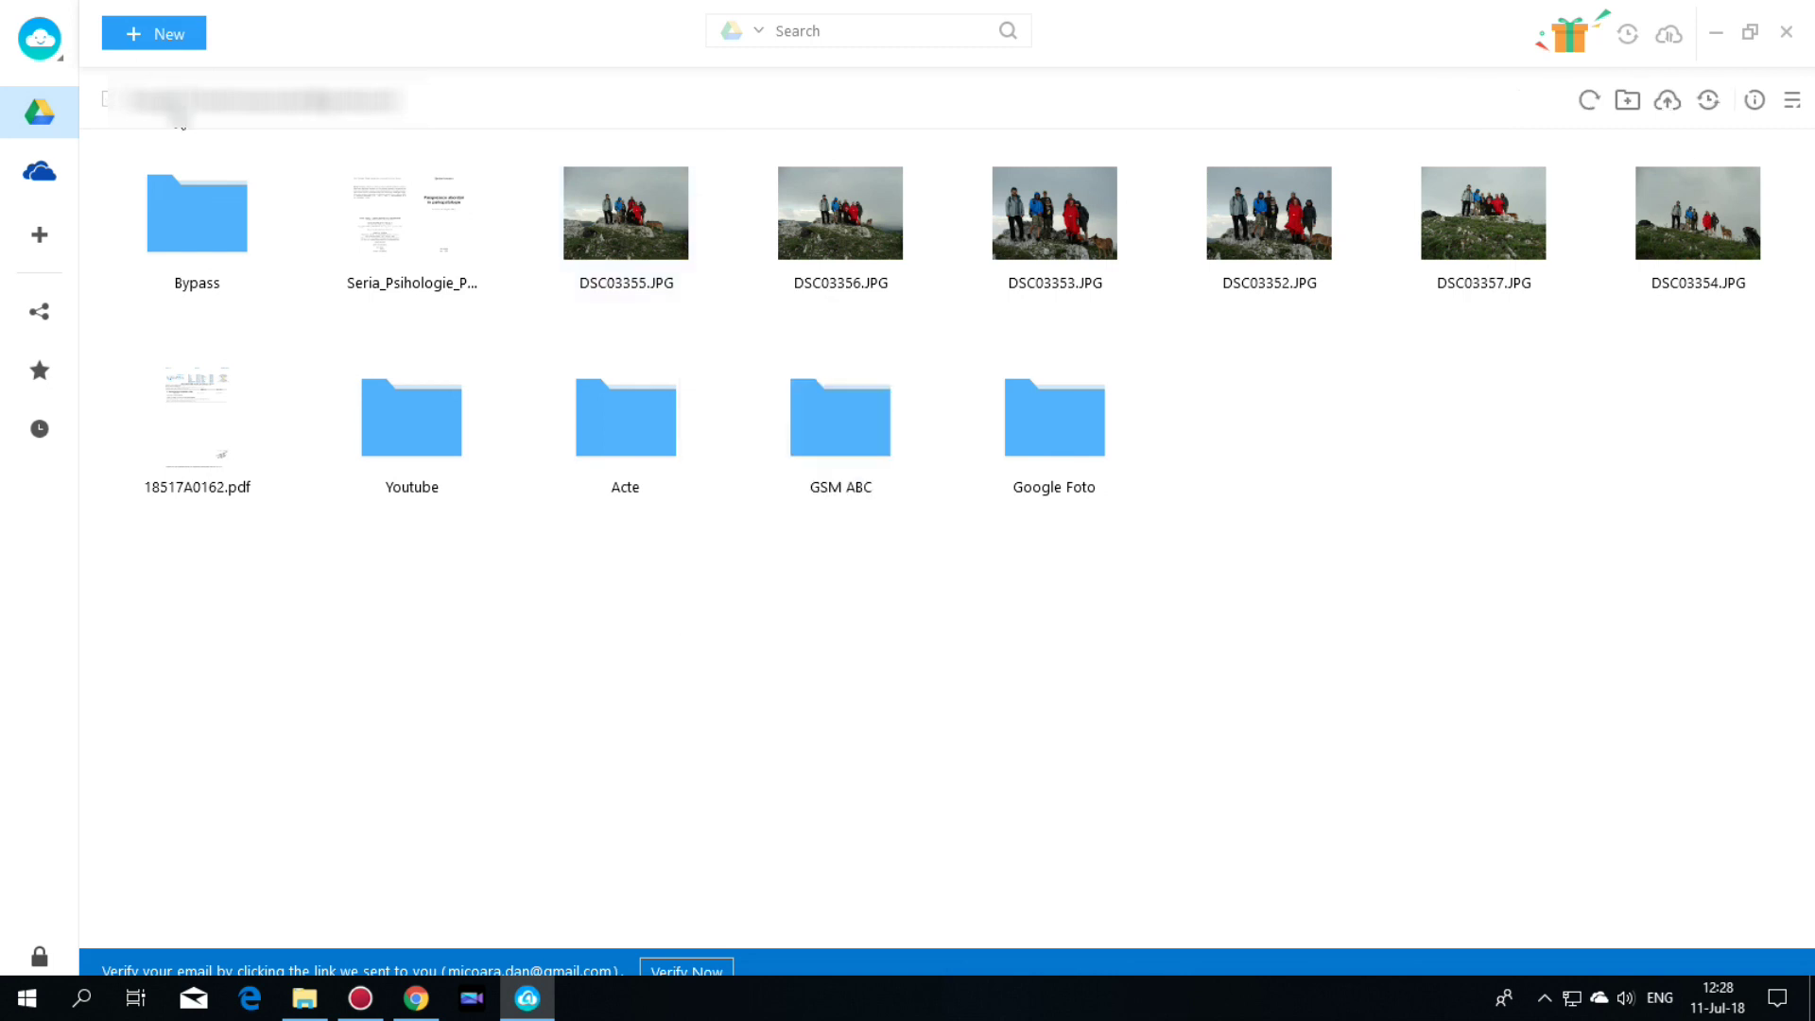
pyautogui.click(155, 29)
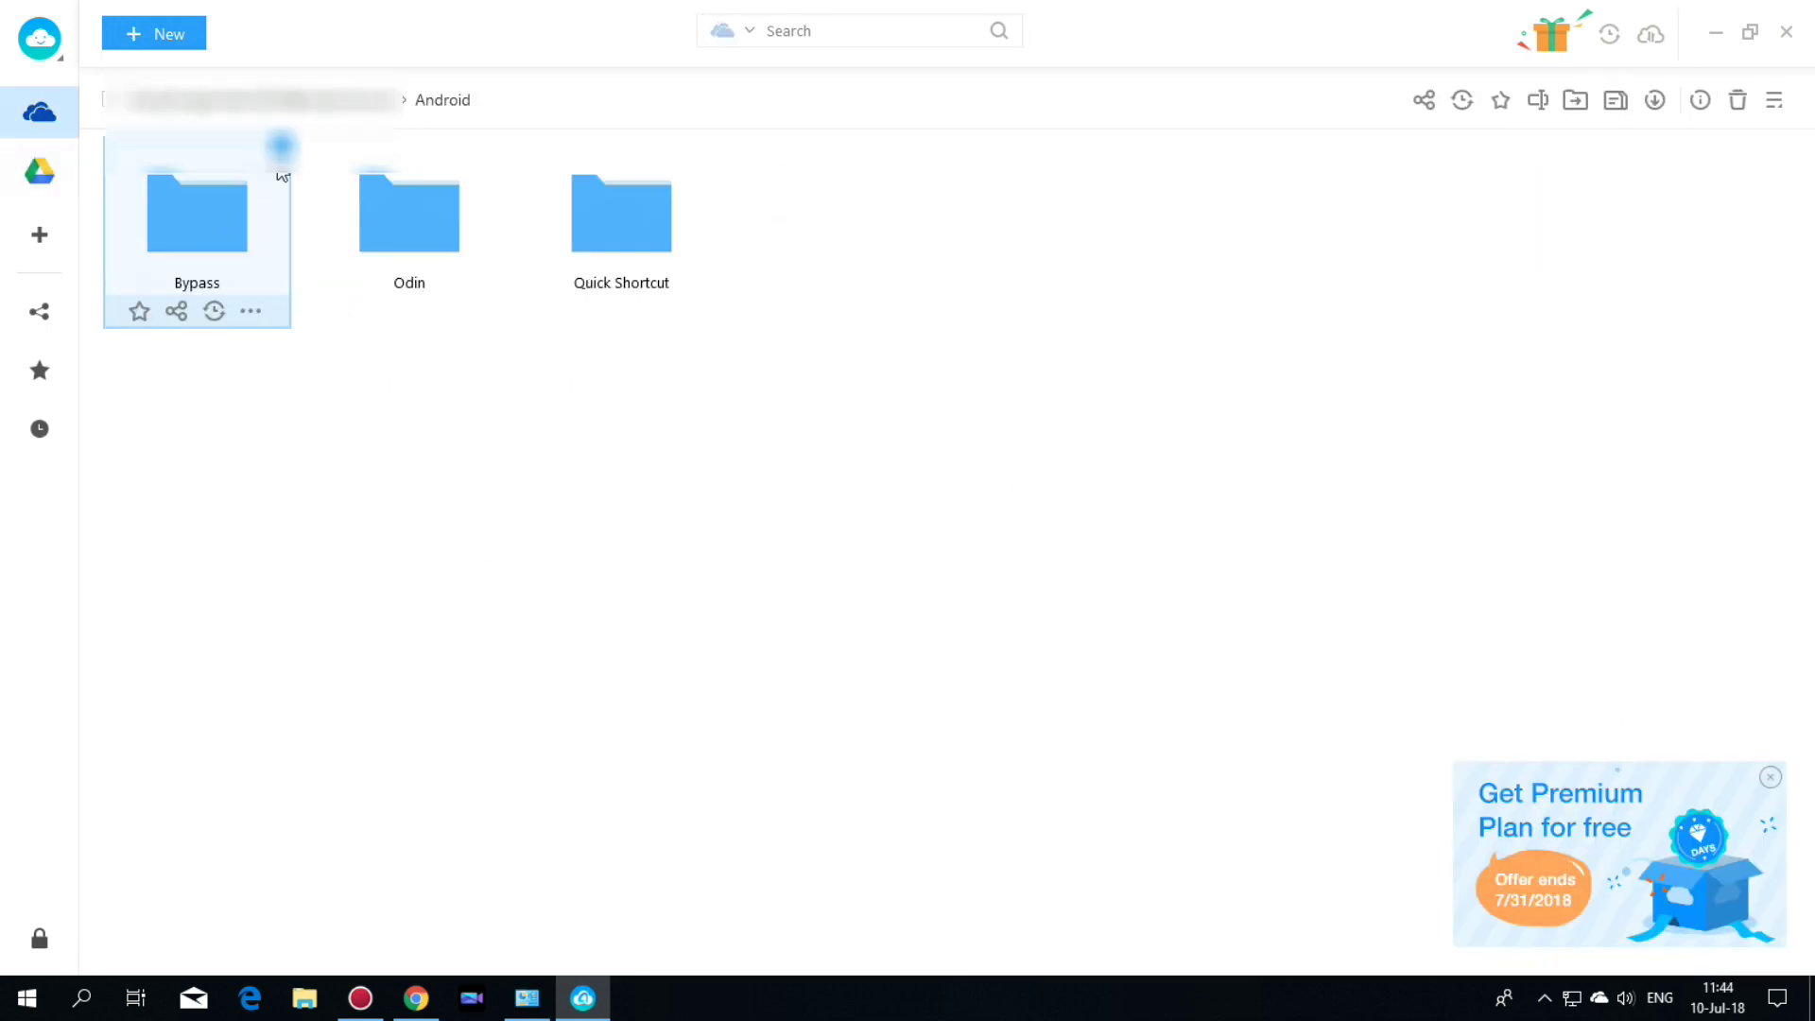
# Sign out of AnyTrans for Cloud from the avatar menu and confirm with Yes
pyautogui.click(55, 55)
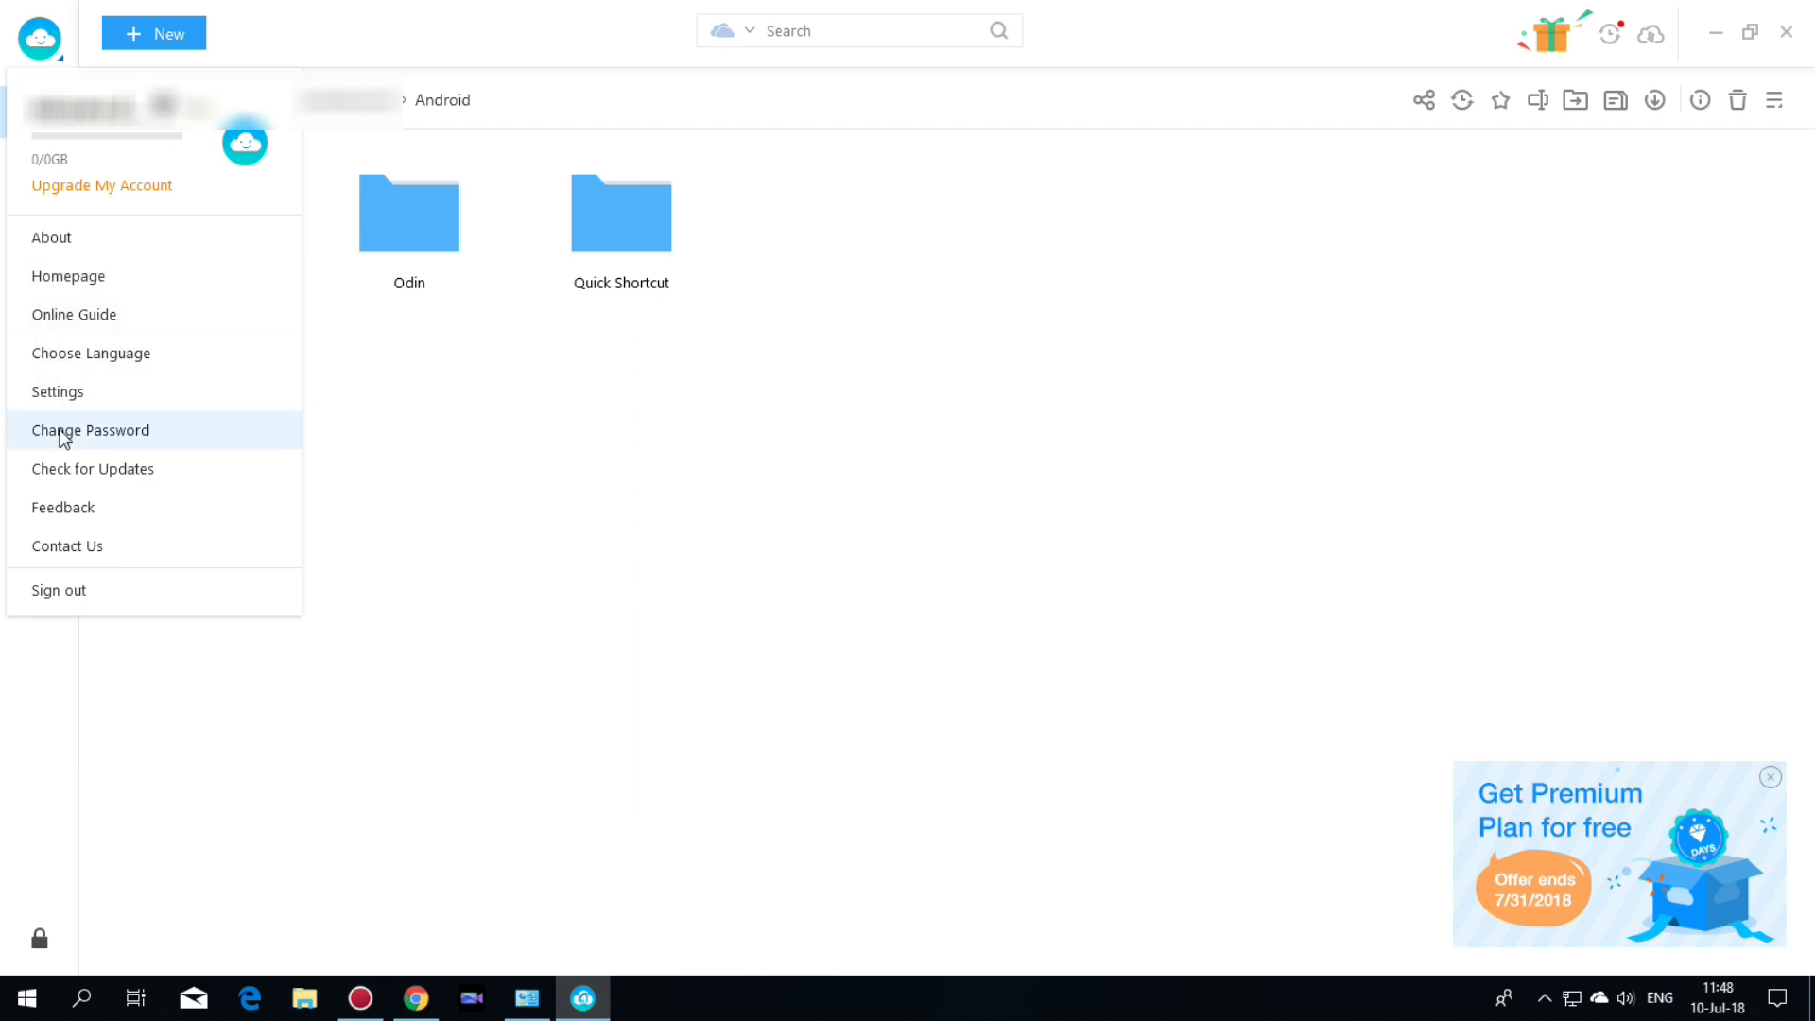
pyautogui.click(62, 594)
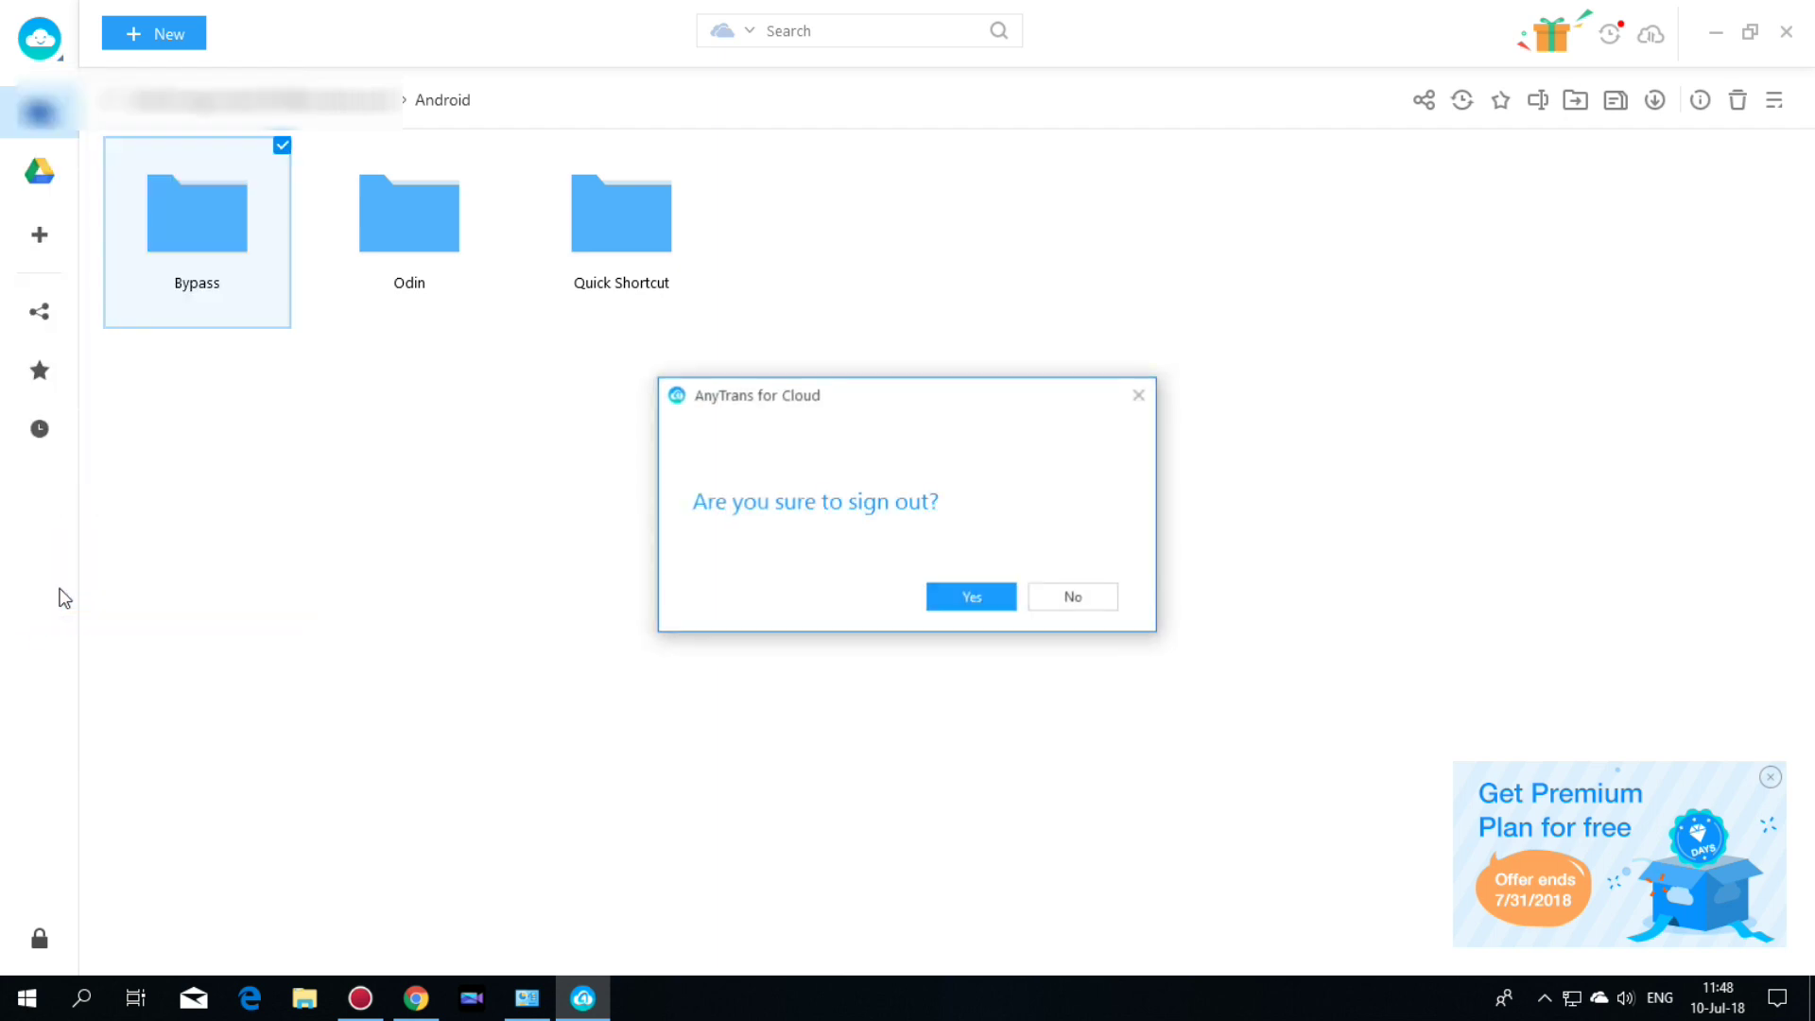
pyautogui.click(957, 607)
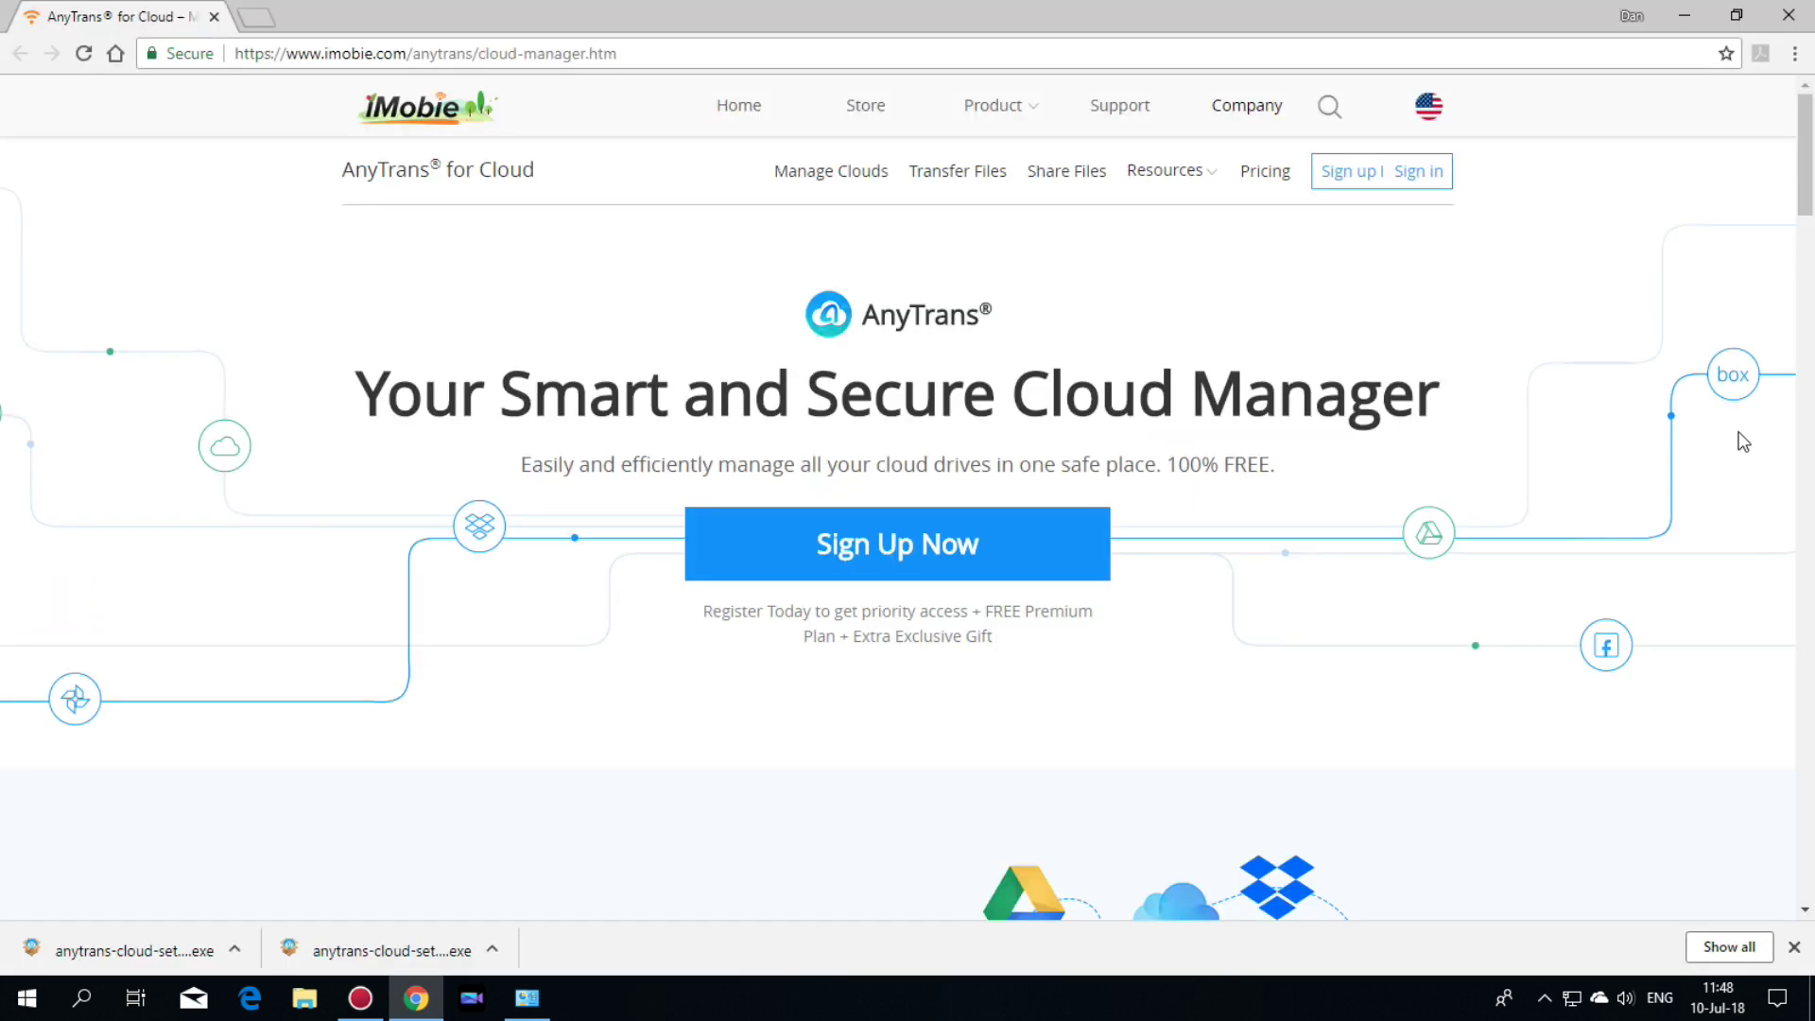
pyautogui.scroll(-3, 1743, 441)
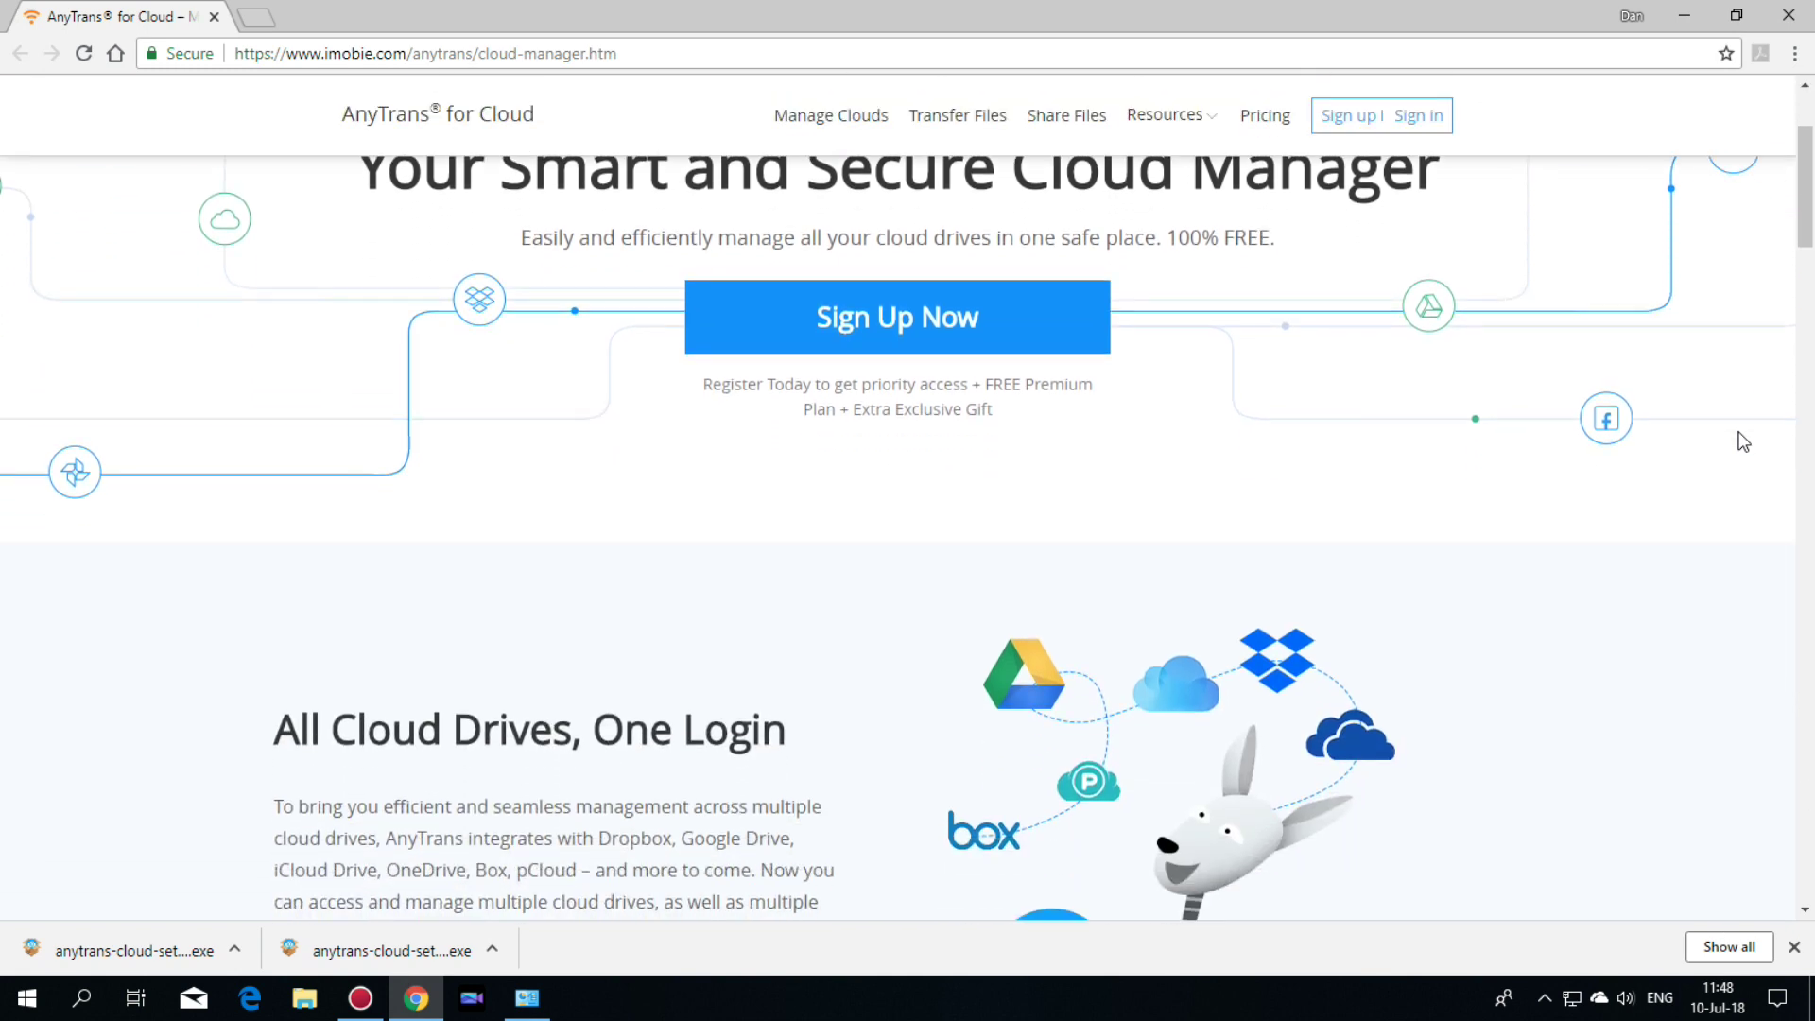
pyautogui.scroll(-1, 1743, 442)
pyautogui.scroll(-1, 1738, 440)
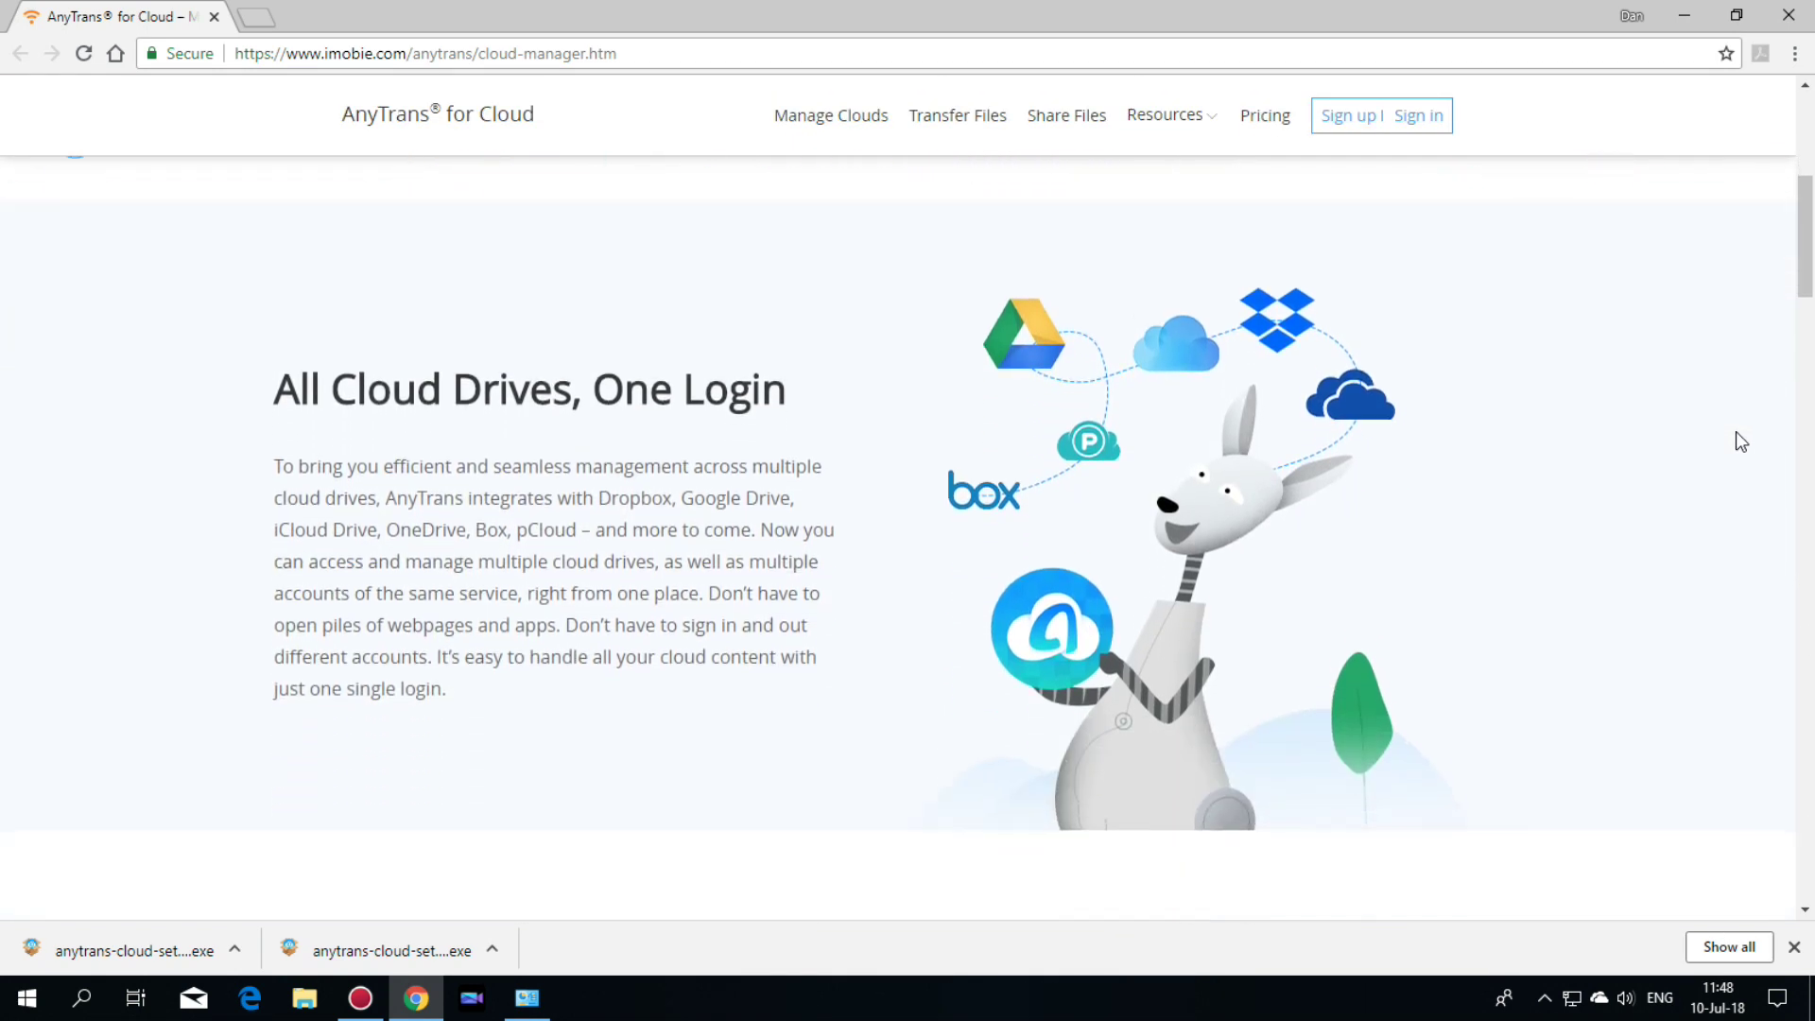
pyautogui.scroll(-1, 1739, 442)
pyautogui.scroll(-3, 1739, 442)
pyautogui.scroll(-1, 1737, 441)
pyautogui.scroll(-1, 1735, 441)
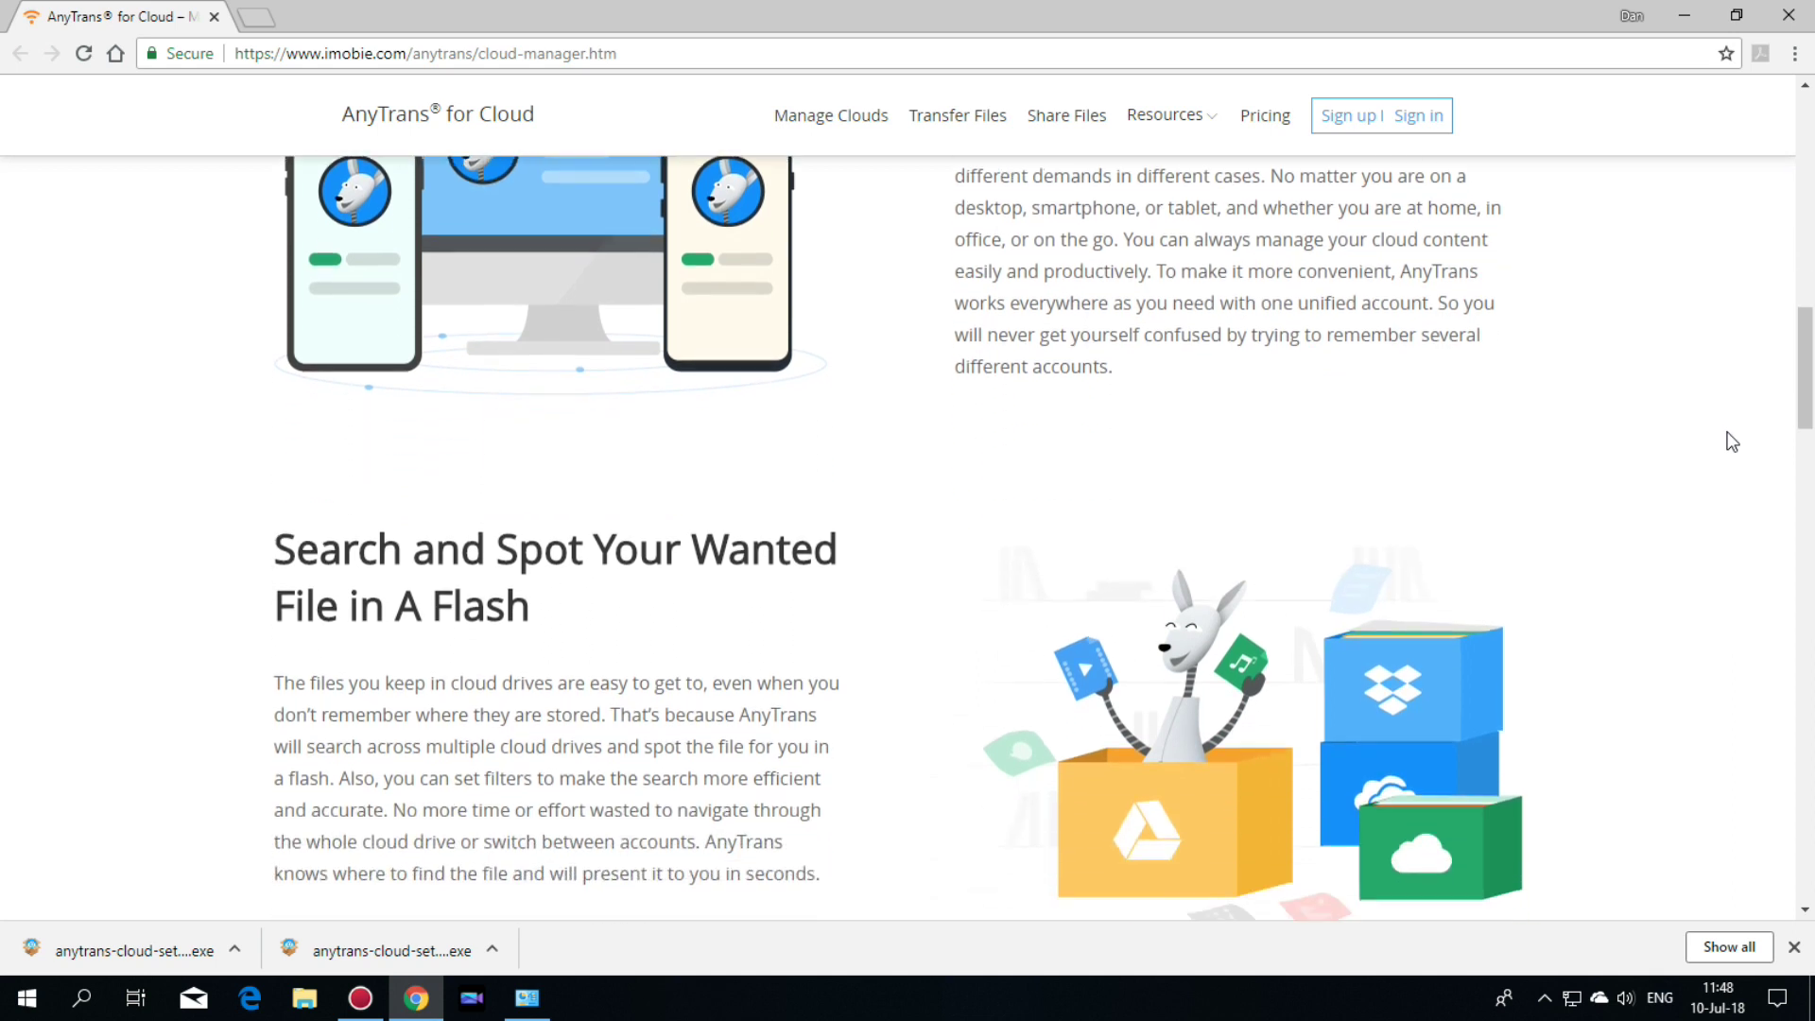
pyautogui.scroll(-1, 1731, 440)
pyautogui.scroll(-2, 1732, 441)
pyautogui.scroll(-2, 1731, 436)
pyautogui.scroll(-4, 1727, 436)
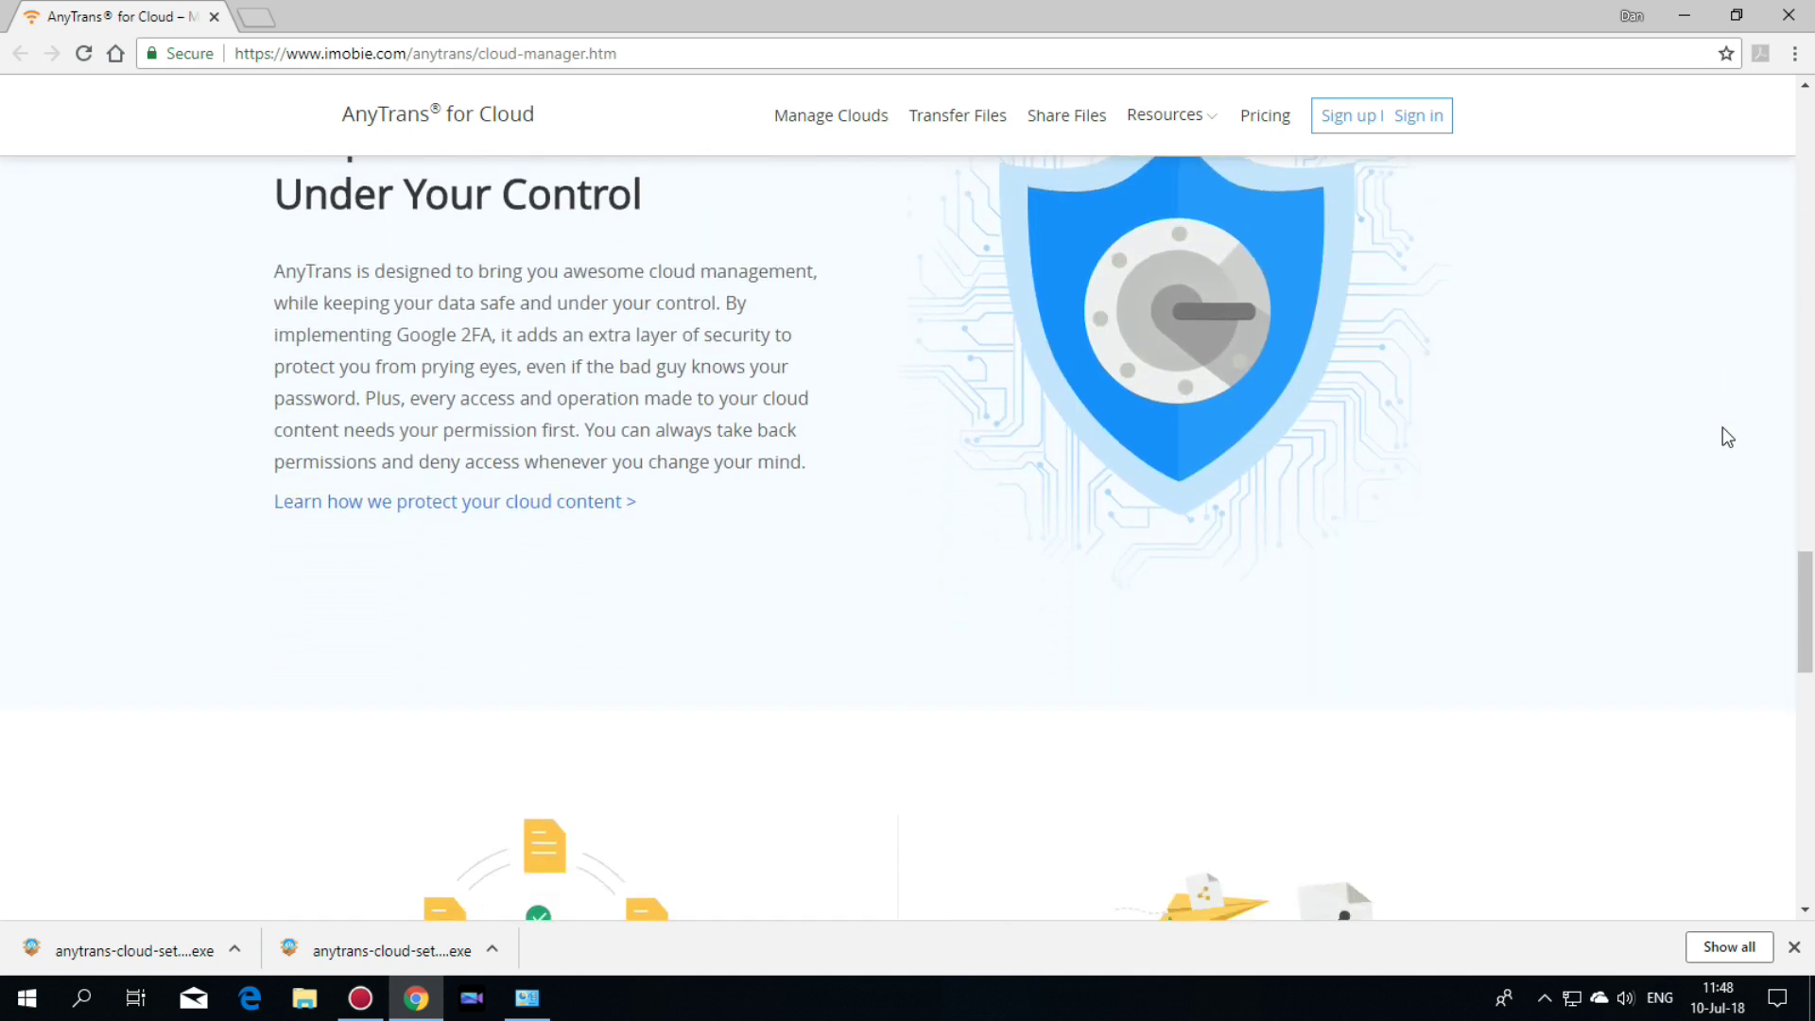
pyautogui.scroll(-2, 1725, 437)
pyautogui.scroll(-3, 1726, 437)
pyautogui.scroll(-2, 1726, 437)
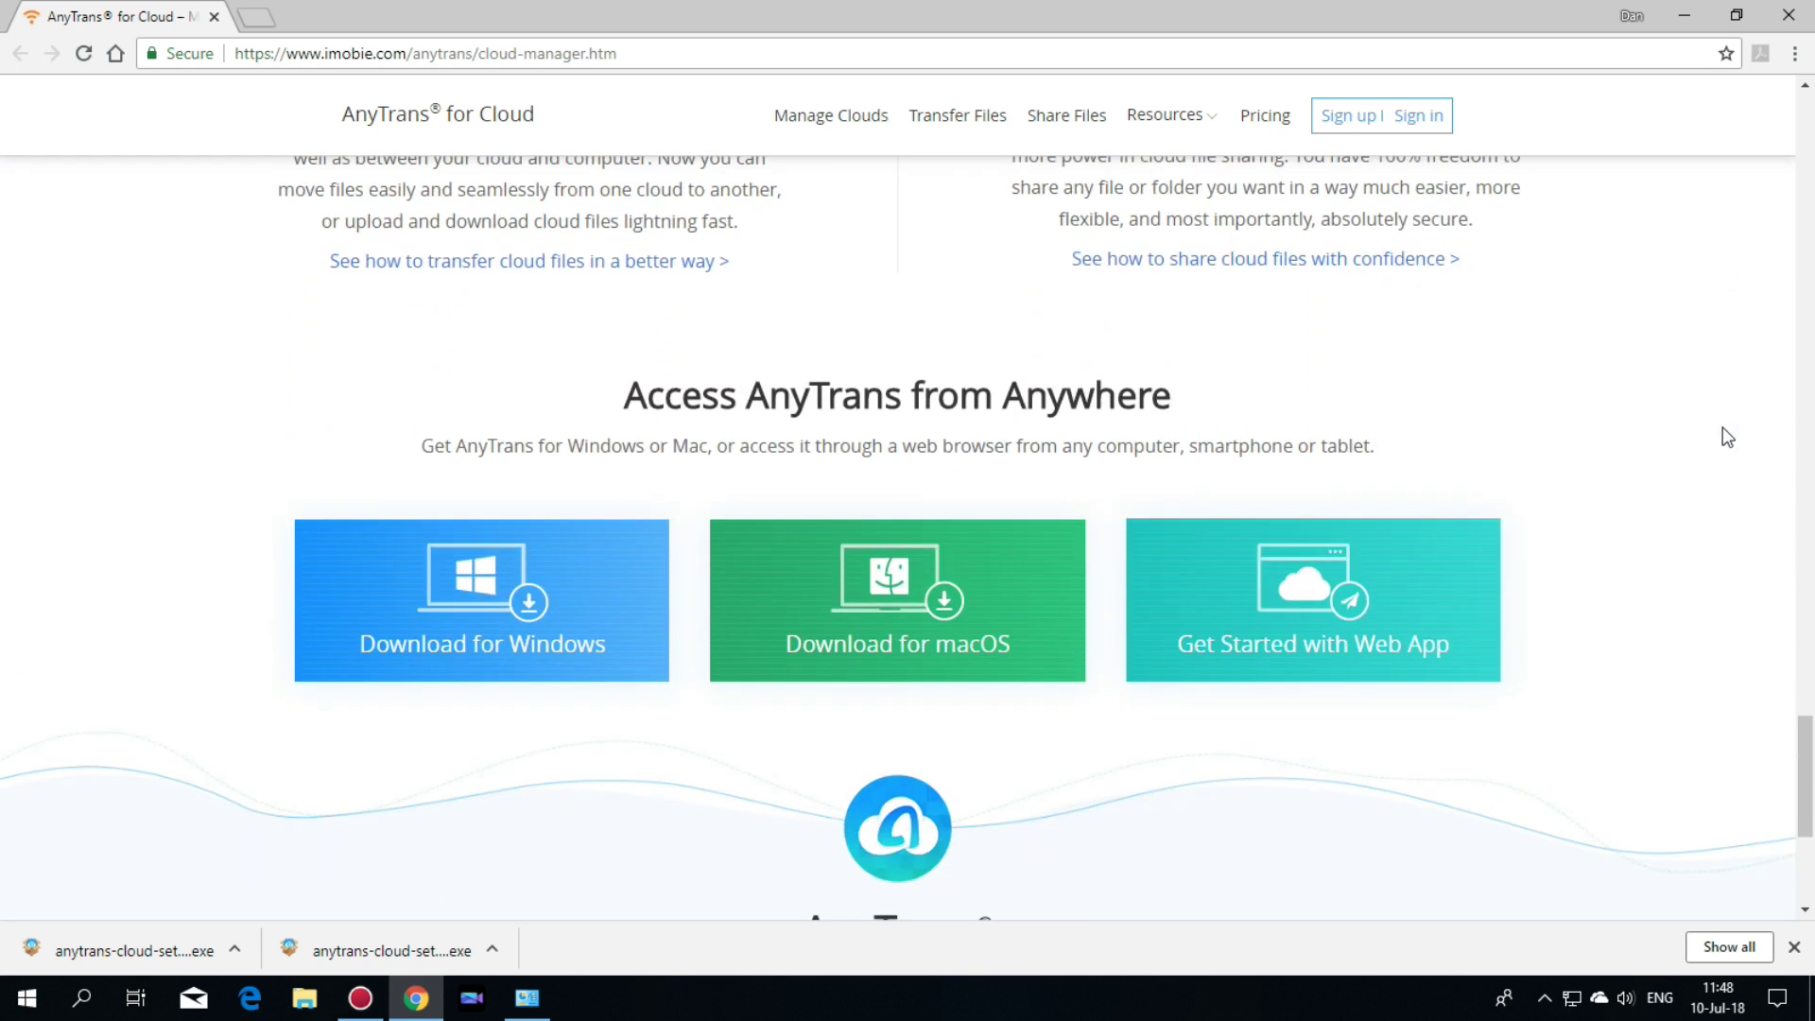